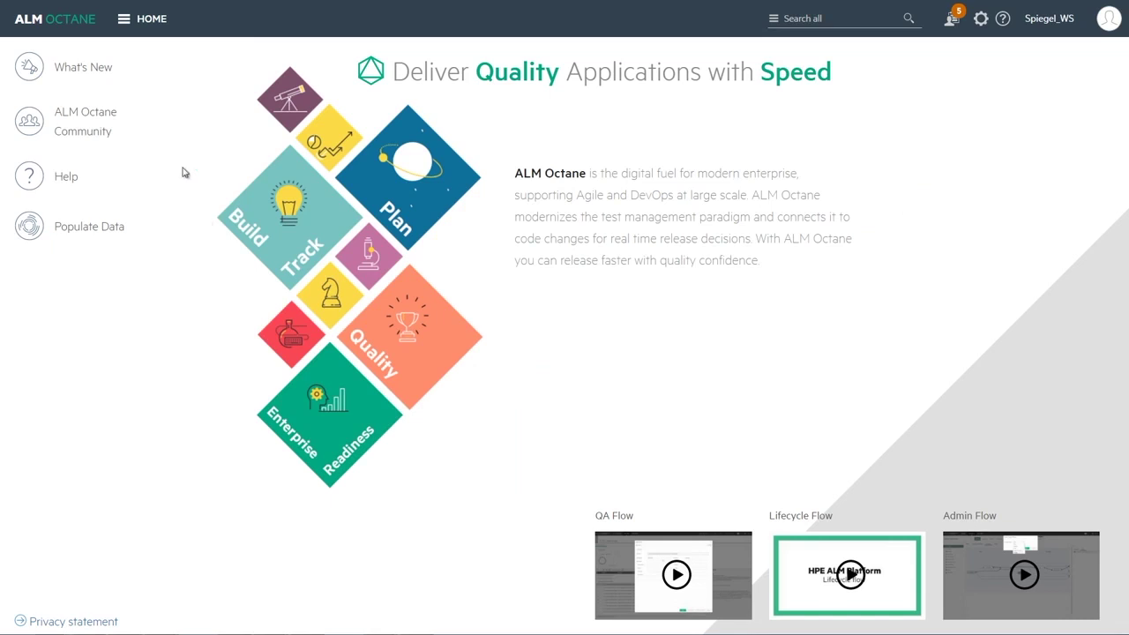
- In the Backlog, add an epic named "Scalability" with epic type Business and continue with another new epic
left_click(123, 20)
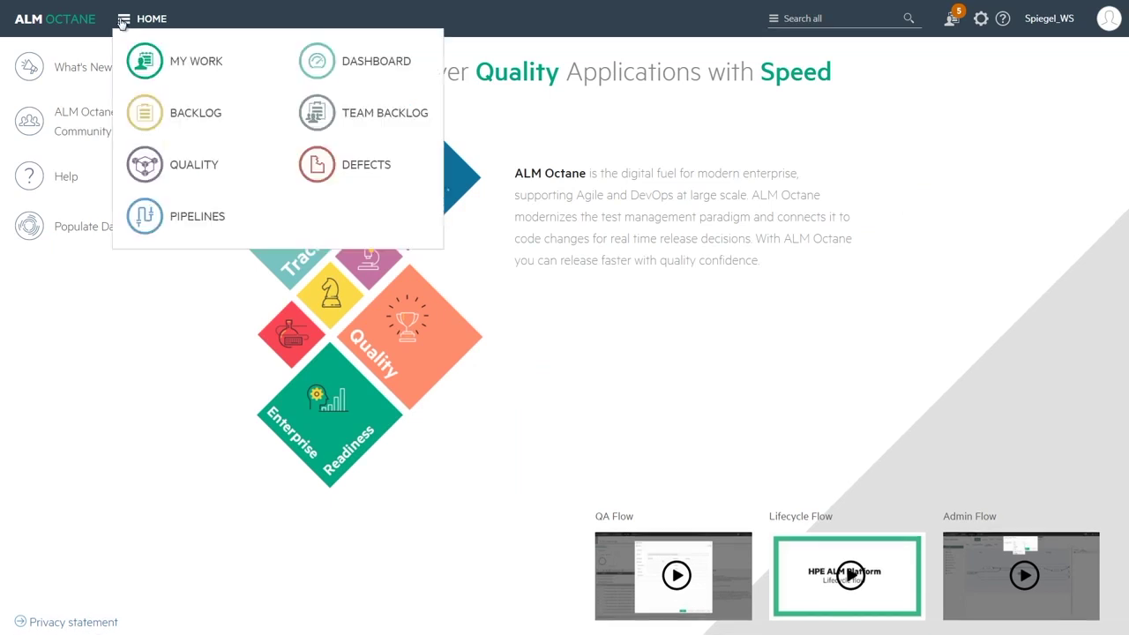
left_click(151, 119)
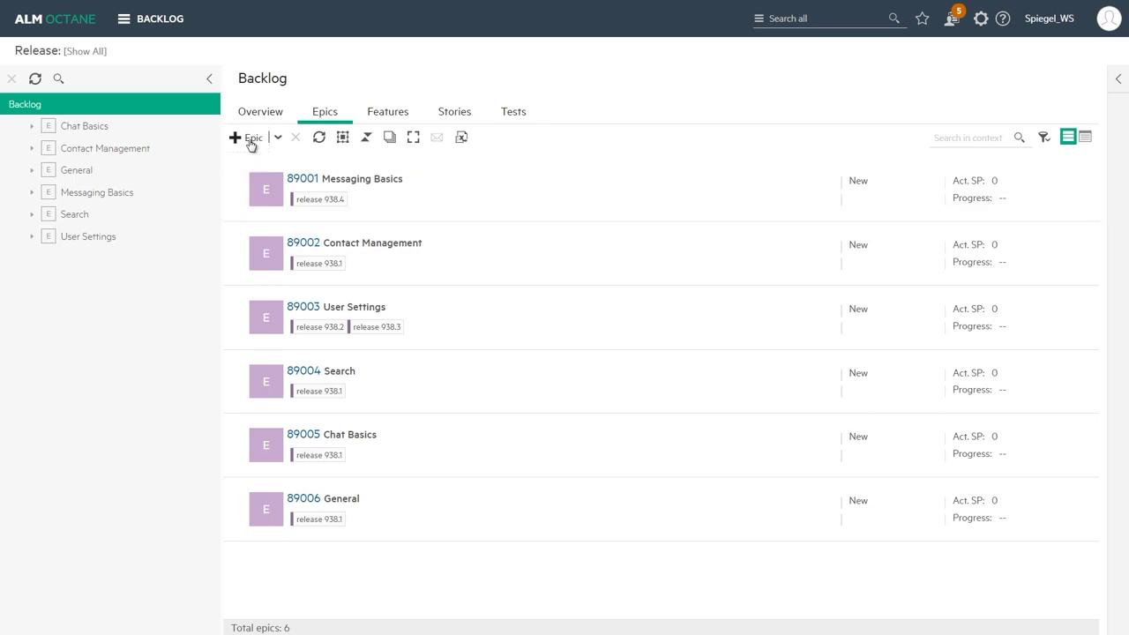
left_click(250, 143)
type("Sc")
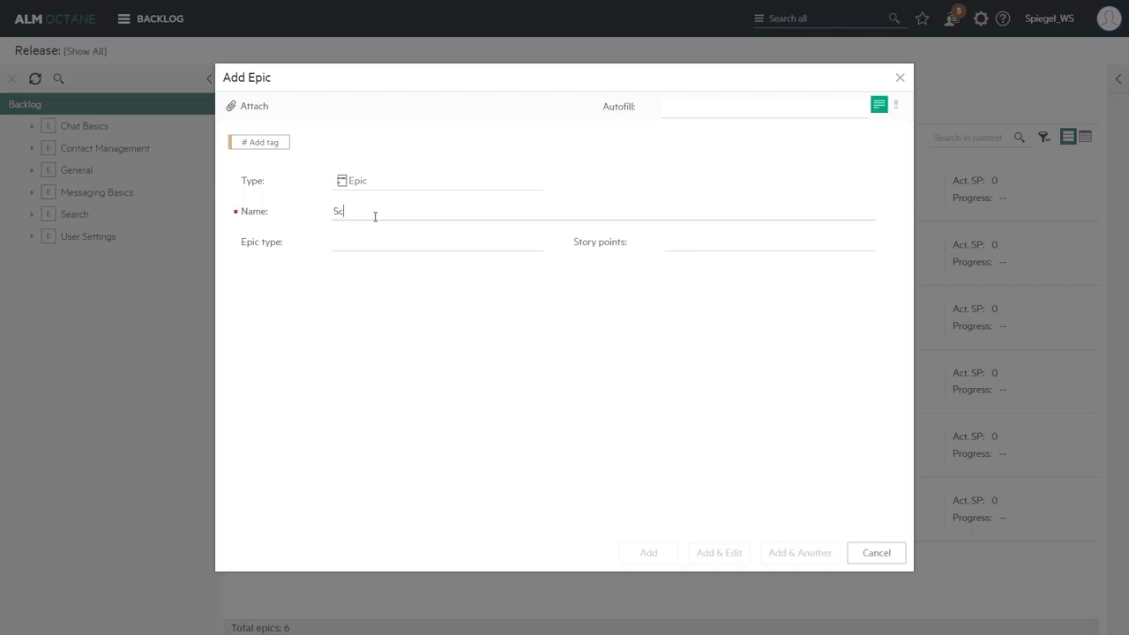
type("alability")
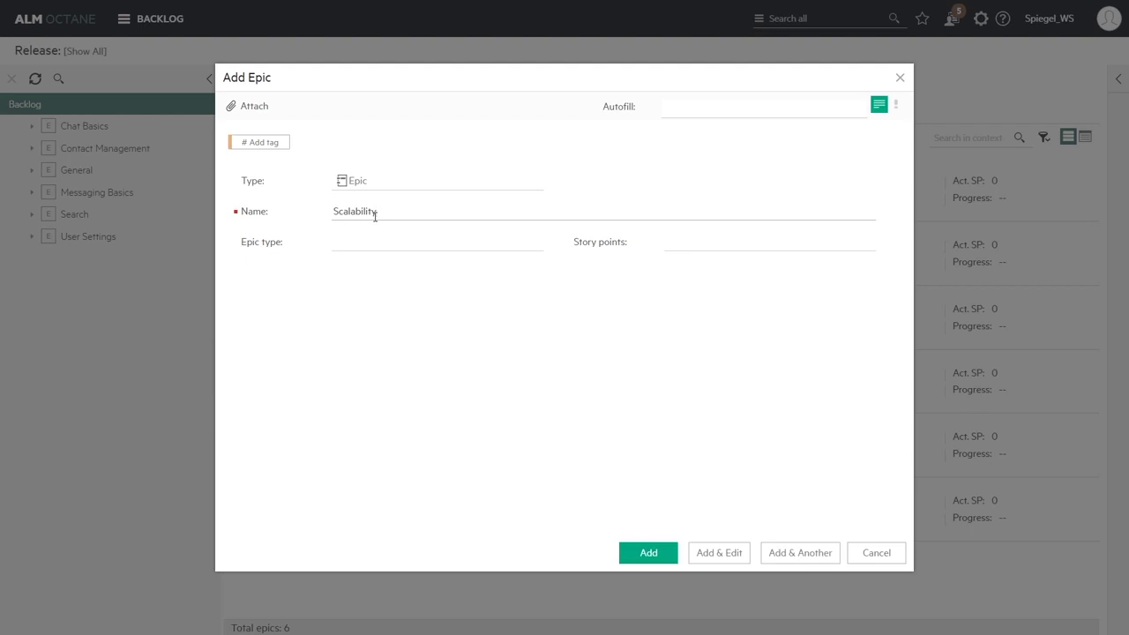
left_click(532, 245)
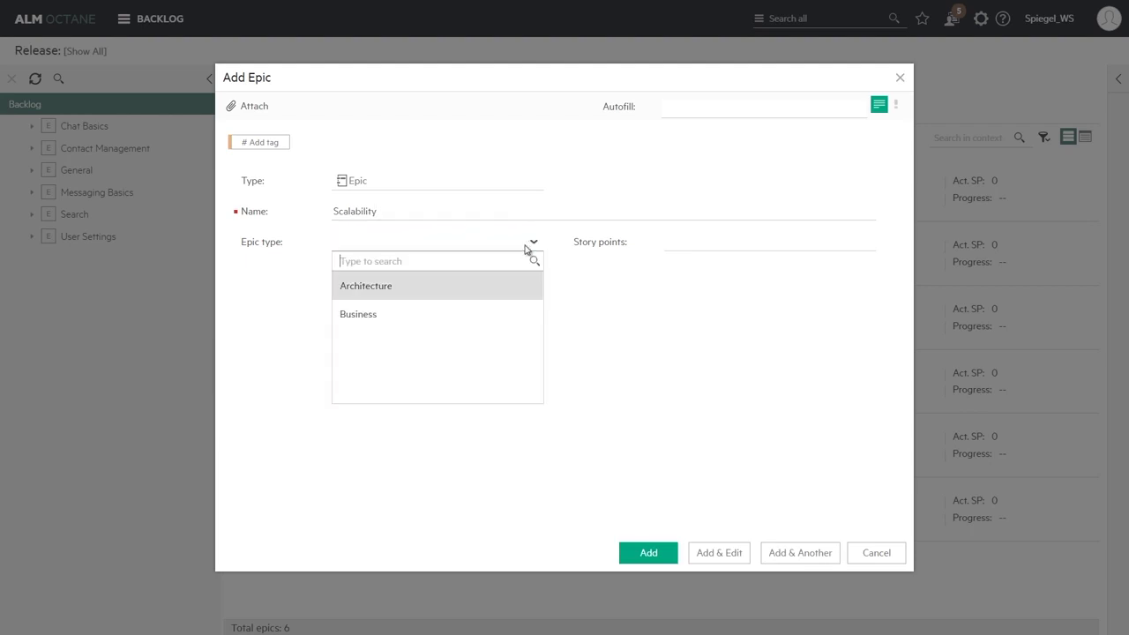
left_click(373, 315)
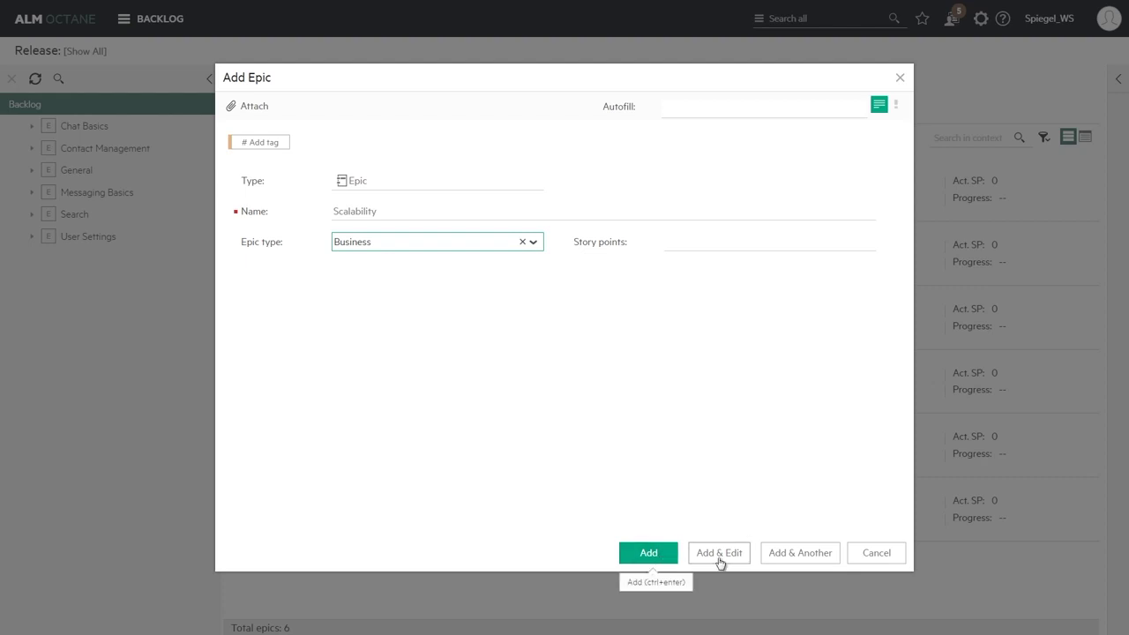
left_click(789, 558)
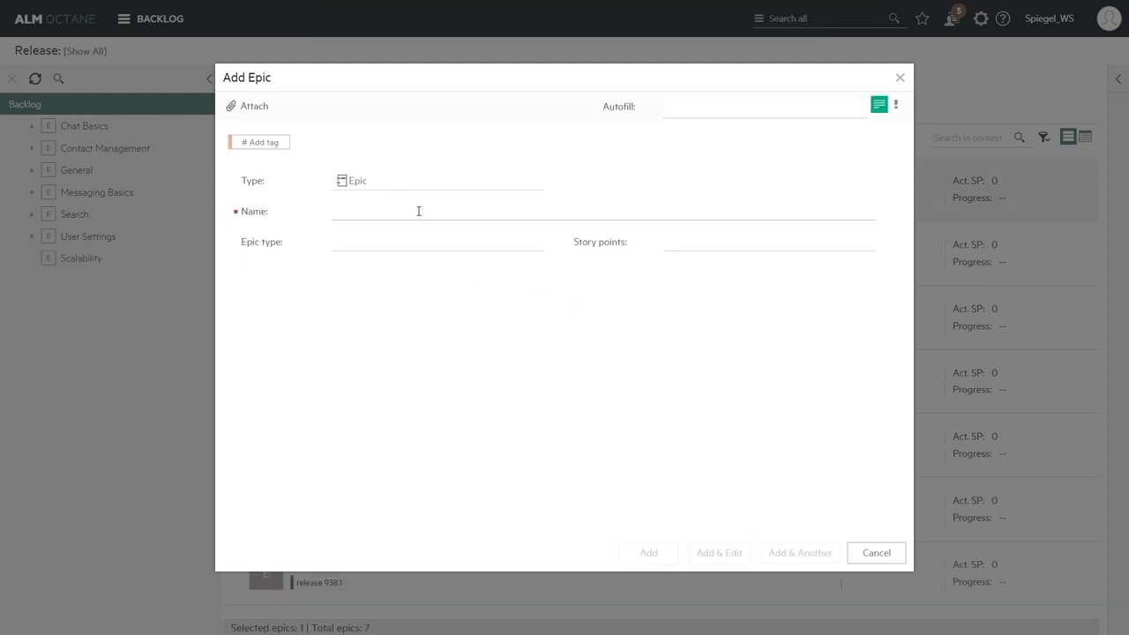
- Add the second epic with the name "Payment Services" and epic type Business
type("Payment Servi")
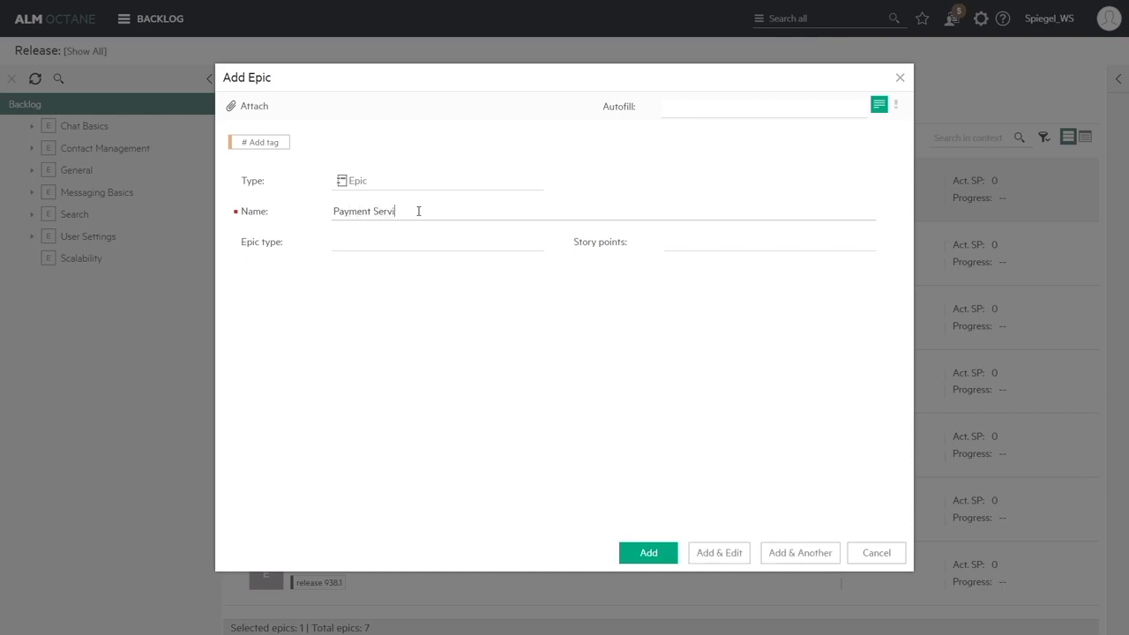
type("ces")
left_click(531, 245)
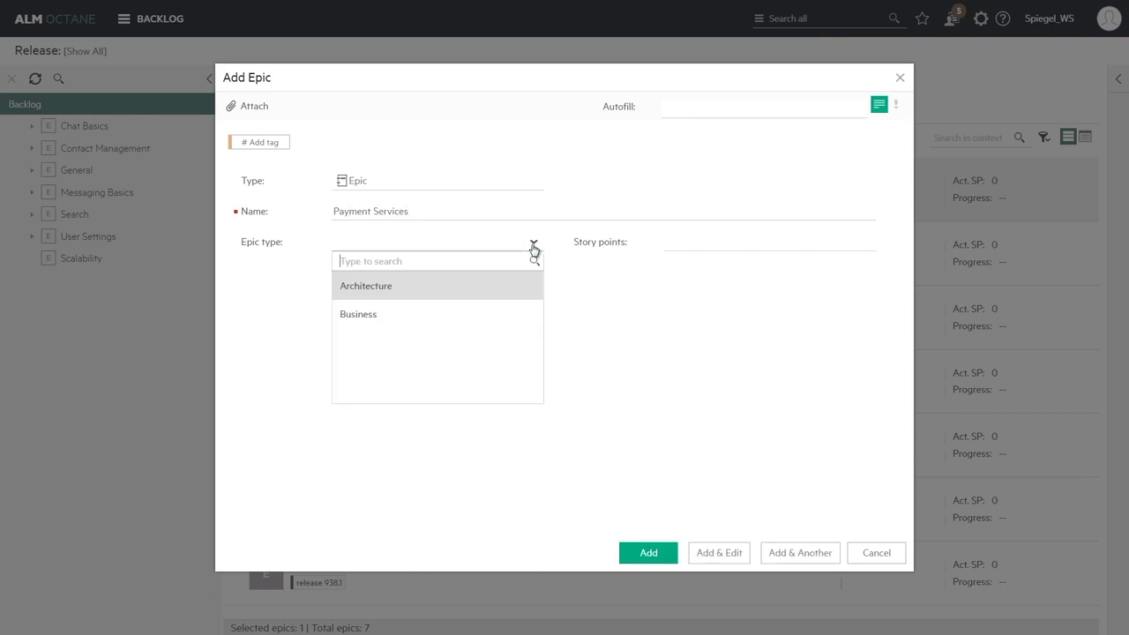
left_click(385, 315)
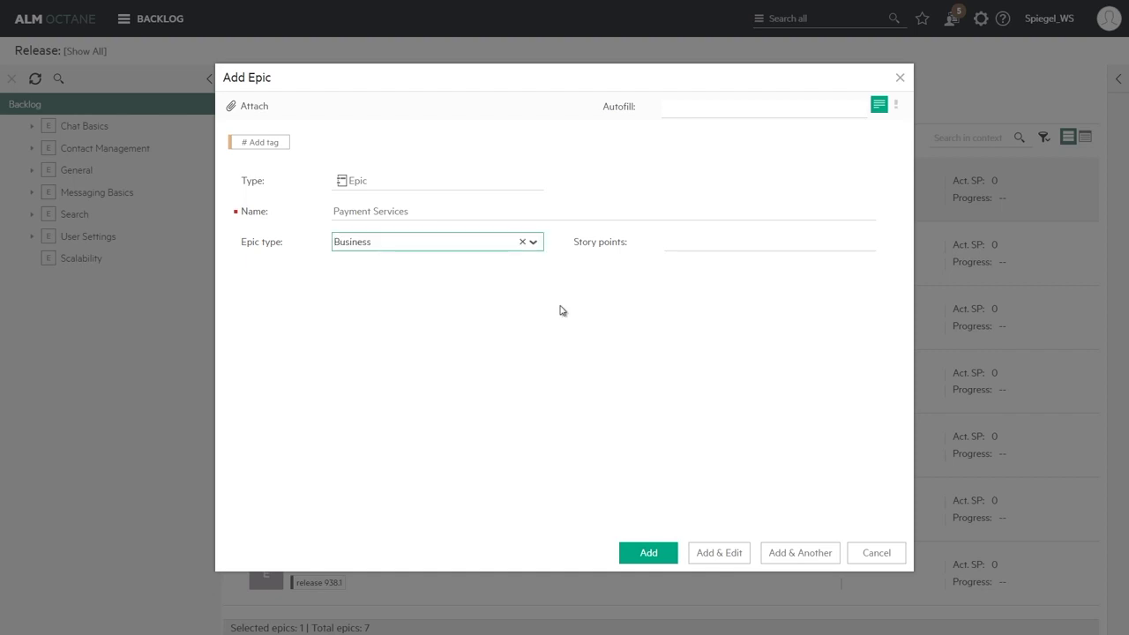
left_click(661, 559)
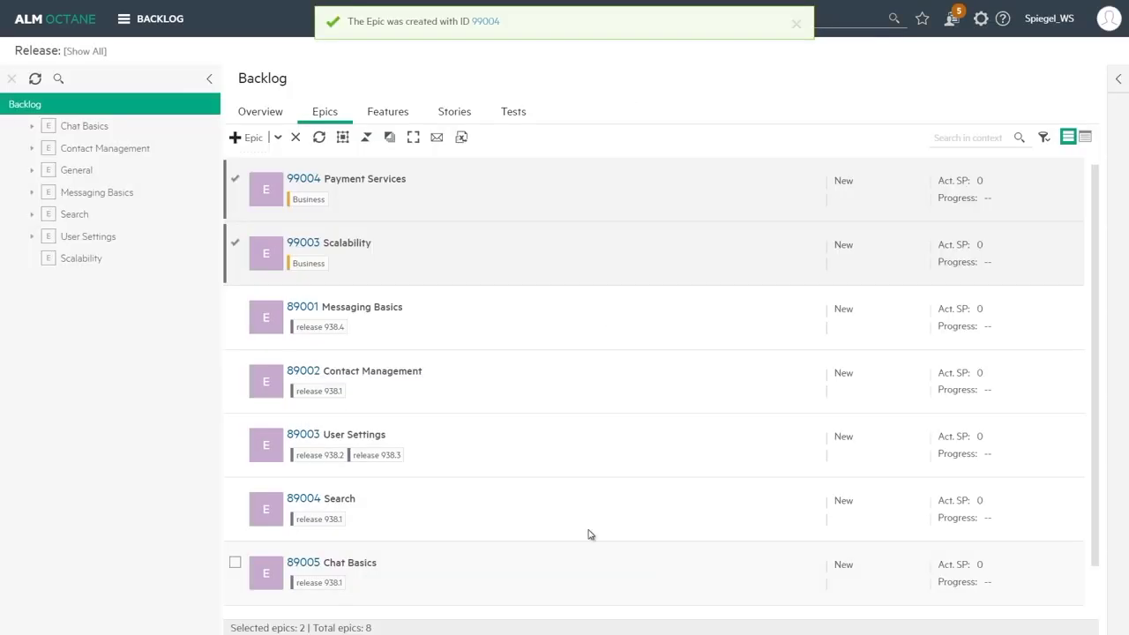
- Start a new feature named "Paypal support" under the Payment Services epic
left_click(255, 139)
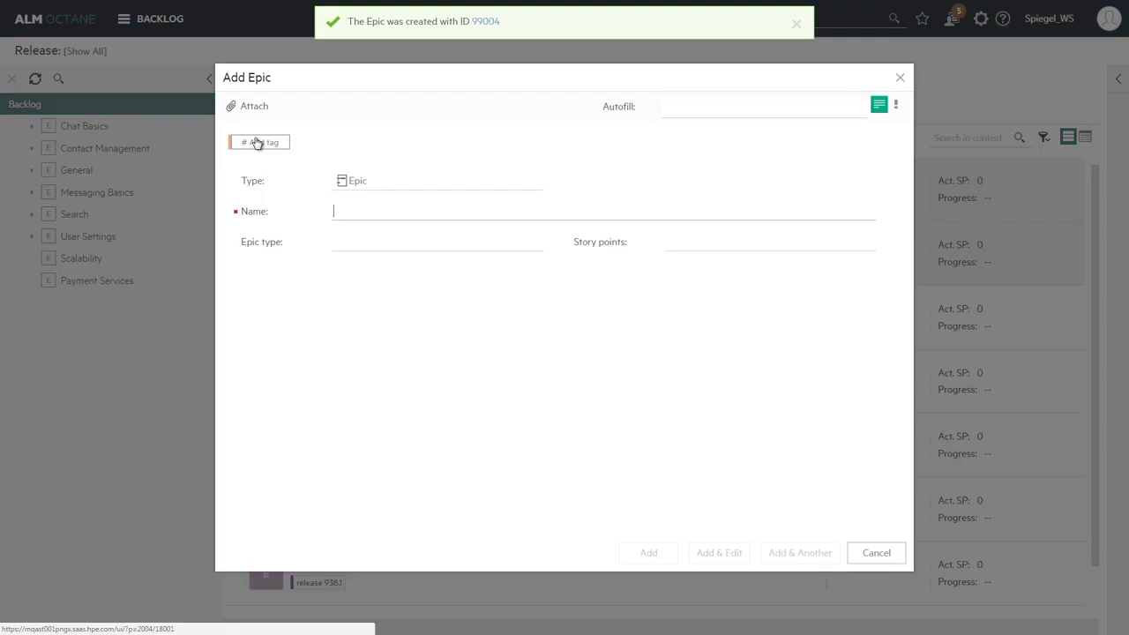
left_click(531, 182)
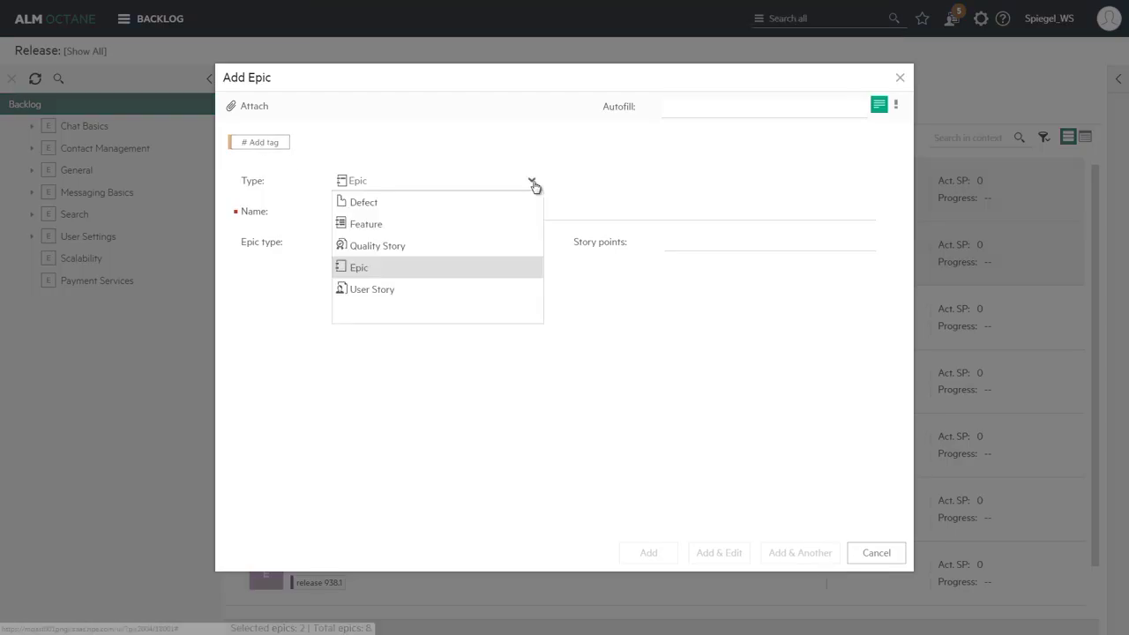
left_click(404, 226)
type("P")
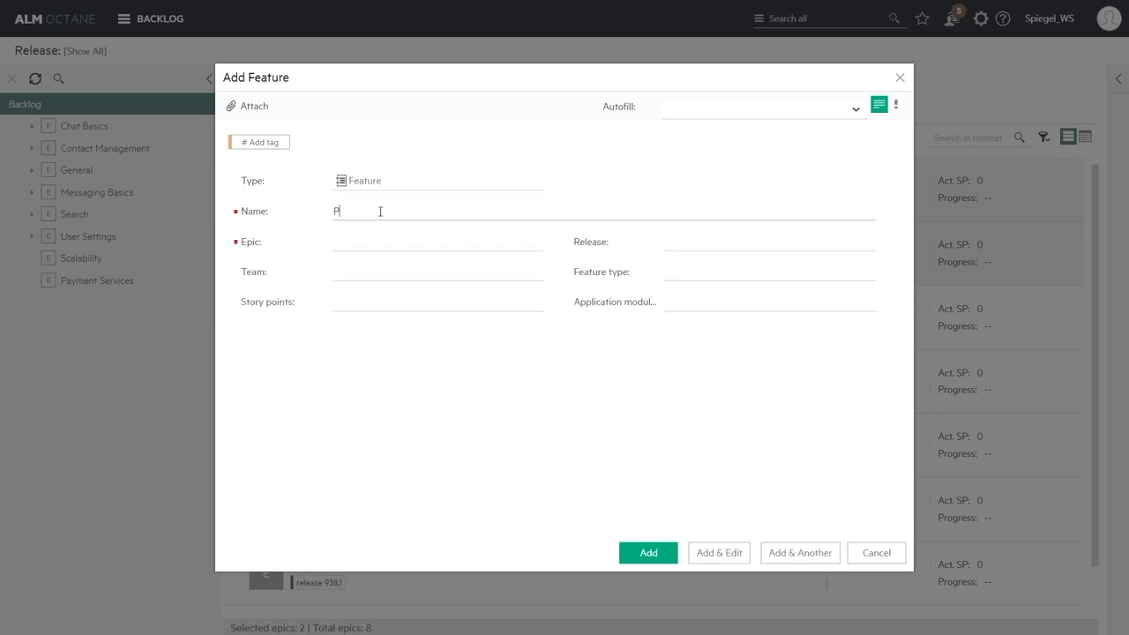
type("aypal support")
left_click(534, 245)
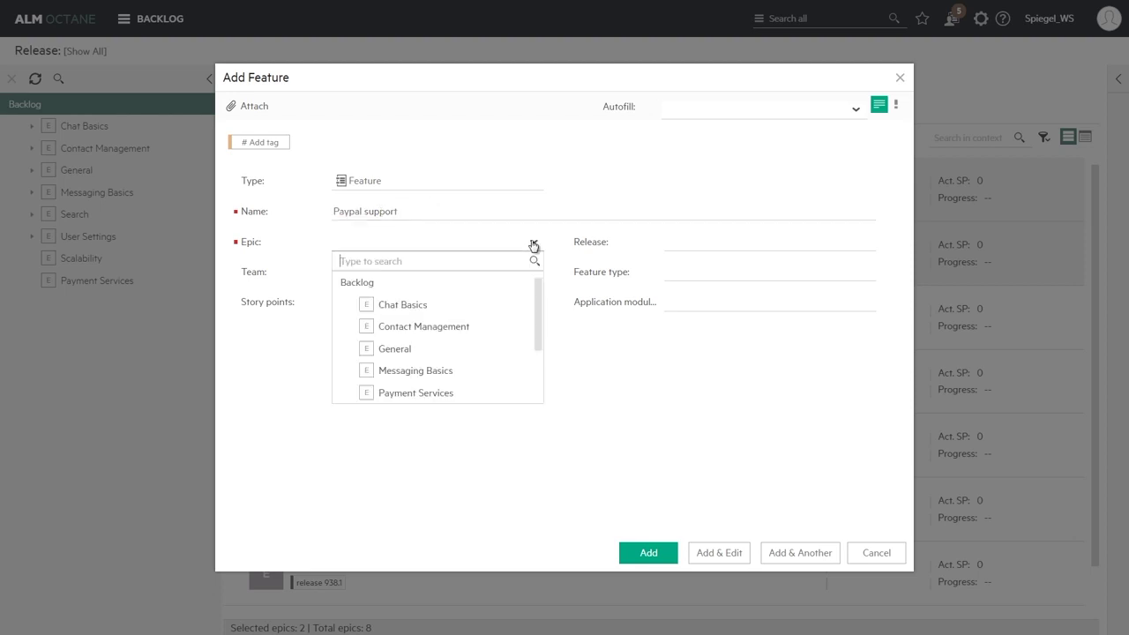
left_click(426, 394)
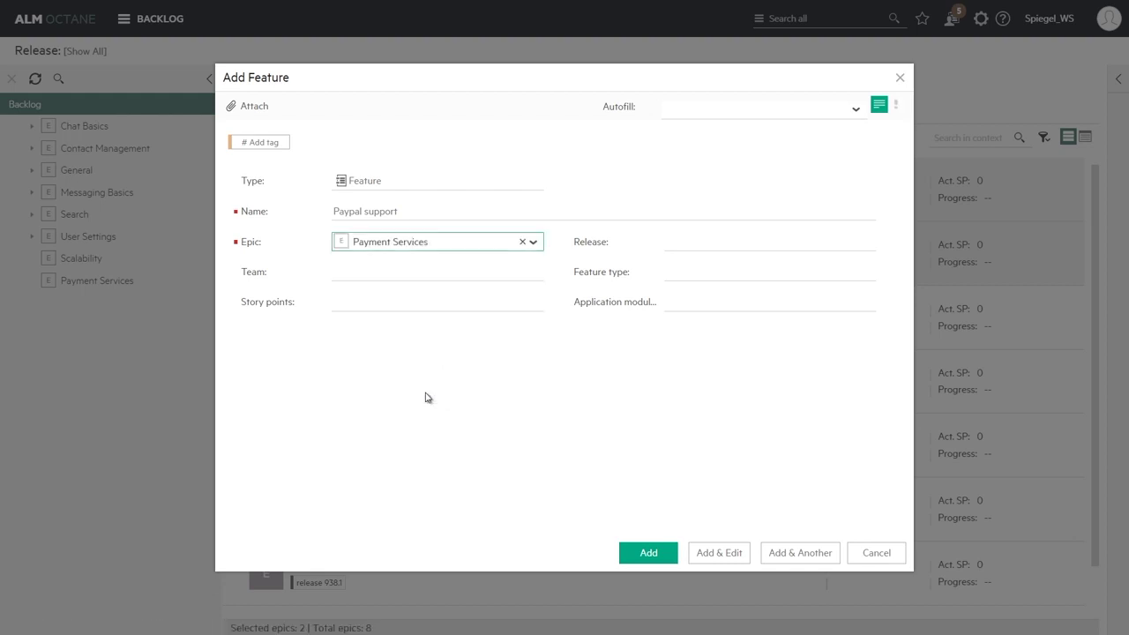
- Give the Paypal support feature the type Business and 65 story points, and add it, continuing with another feature
left_click(865, 274)
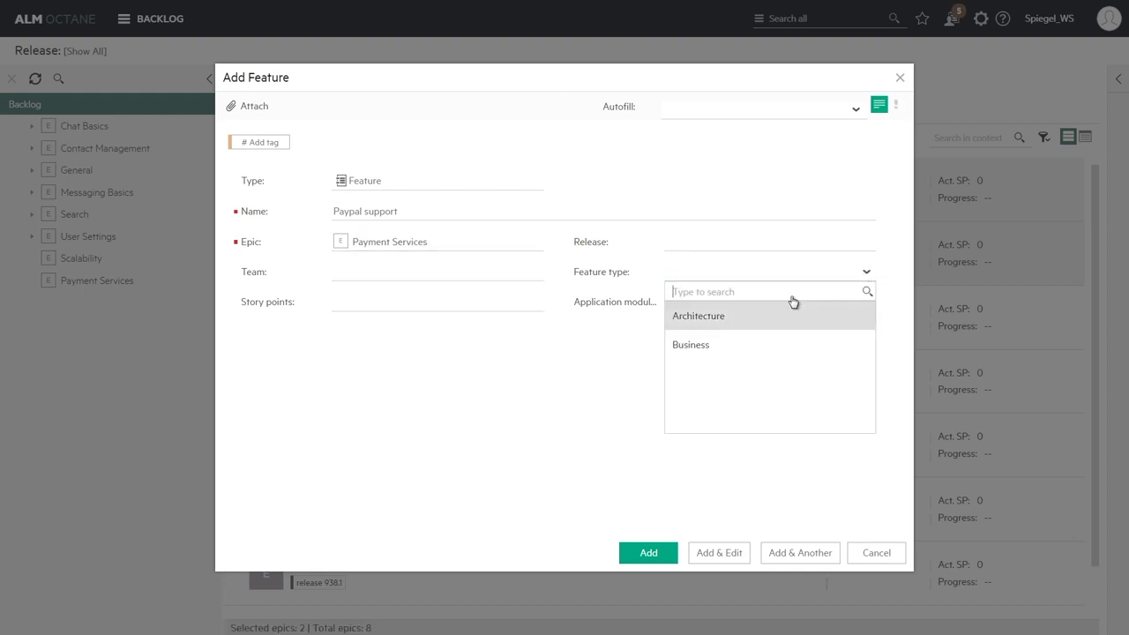
left_click(700, 346)
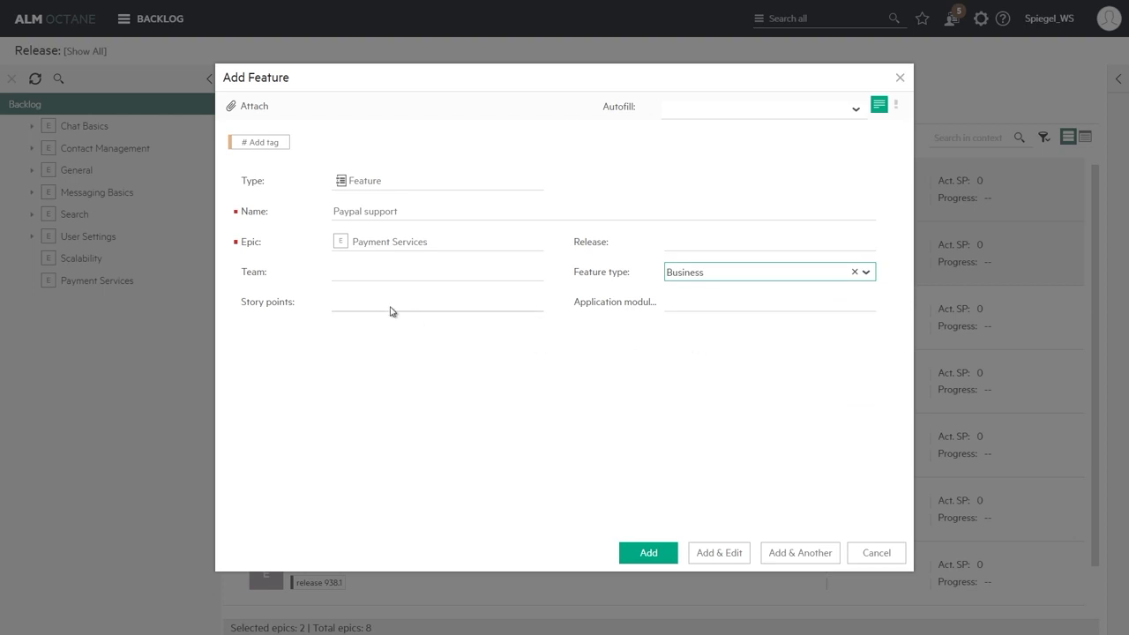
left_click(391, 304)
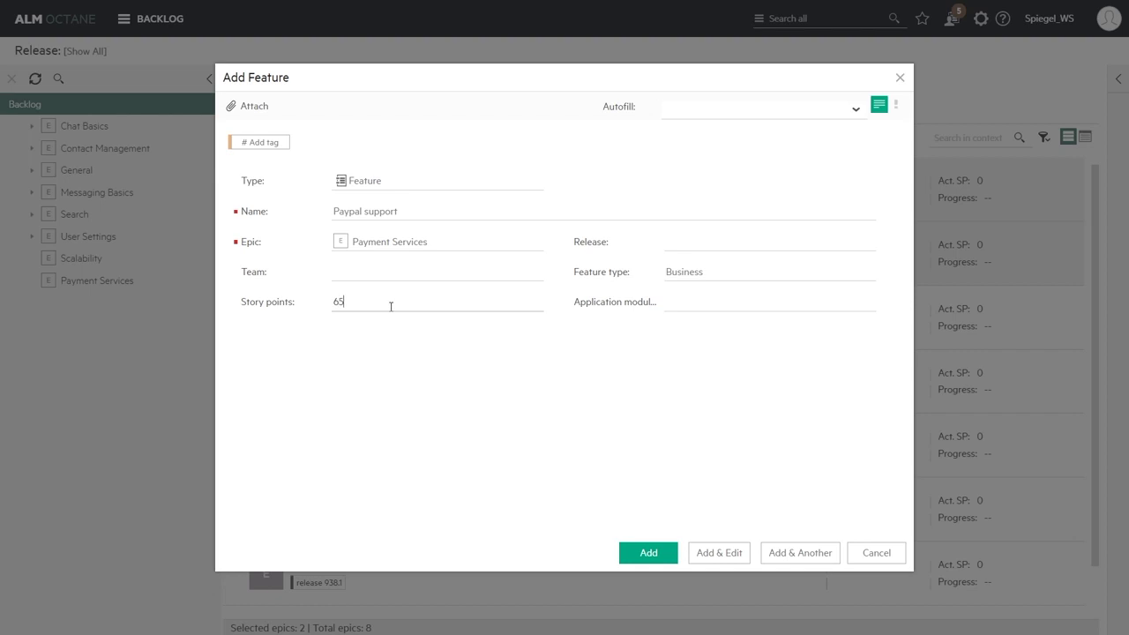
left_click(792, 553)
- Name the second feature under Payment Services "Bank Transfer support"
type("Ba")
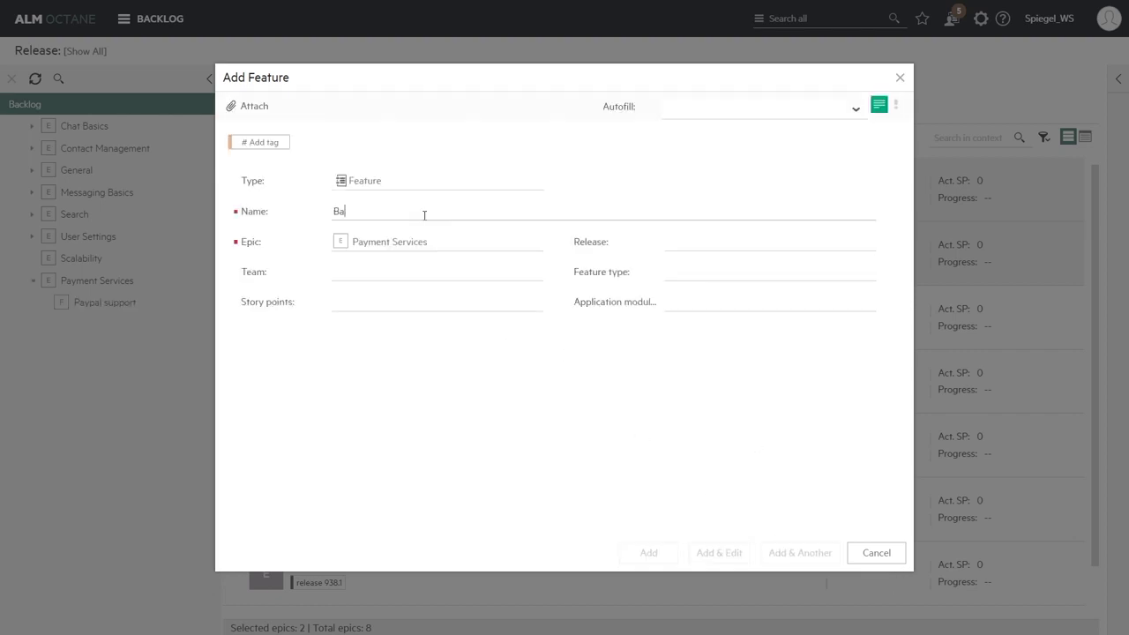
type("nk Tr")
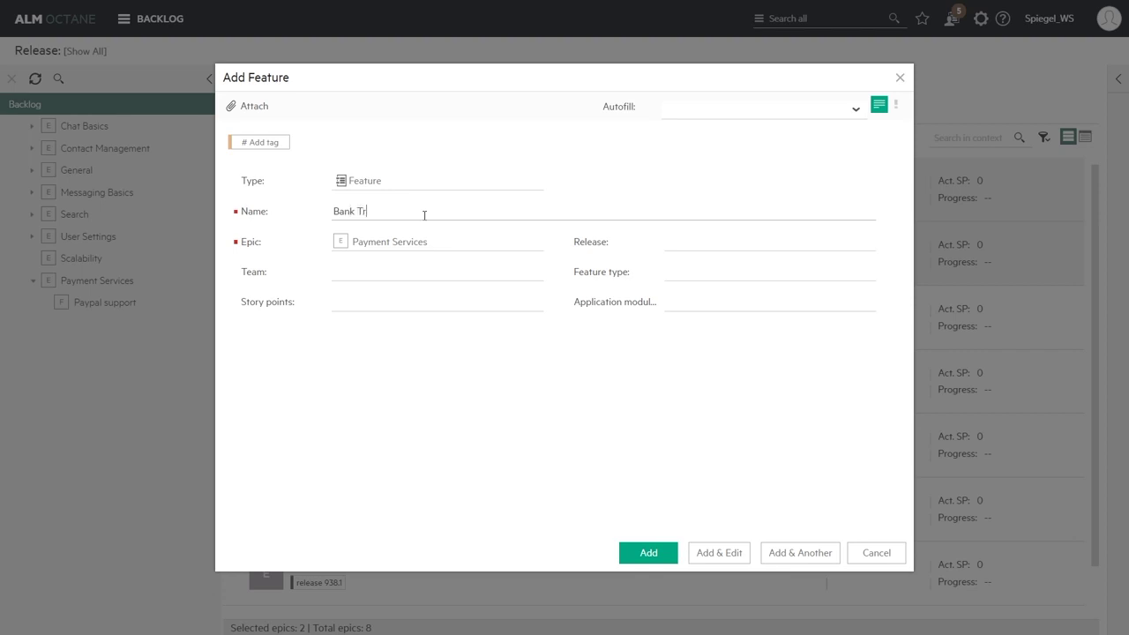
type("ansfet")
key("BackSpace")
key("BackSpace")
type("r support")
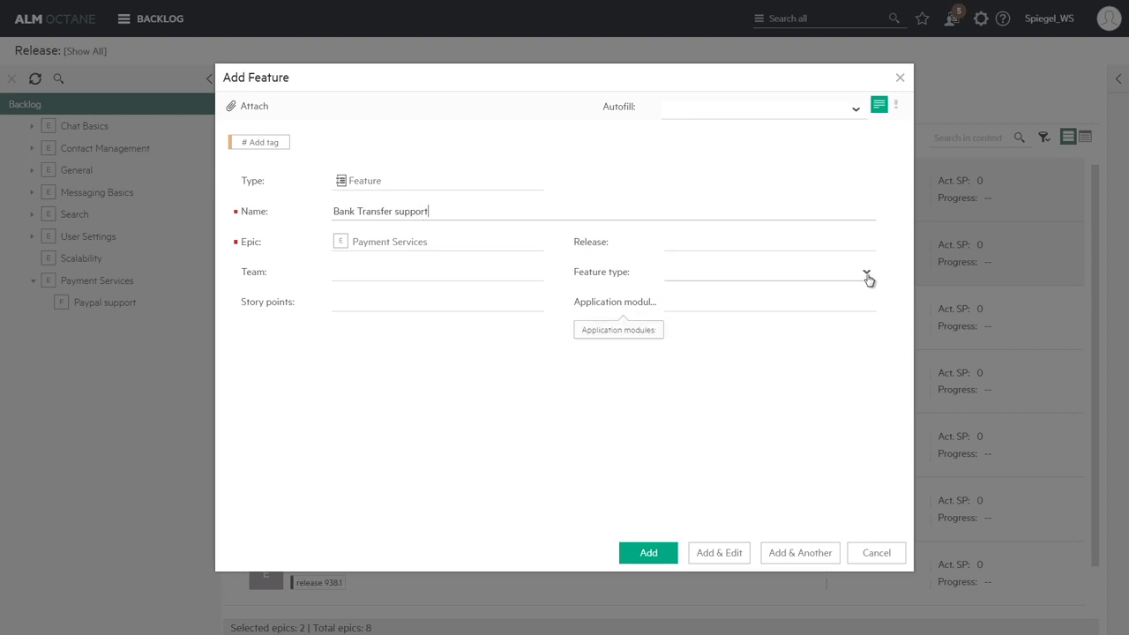
- Set the Bank Transfer support feature to type Business with 80 story points, and add it, continuing with another item
left_click(866, 274)
left_click(676, 343)
left_click(532, 302)
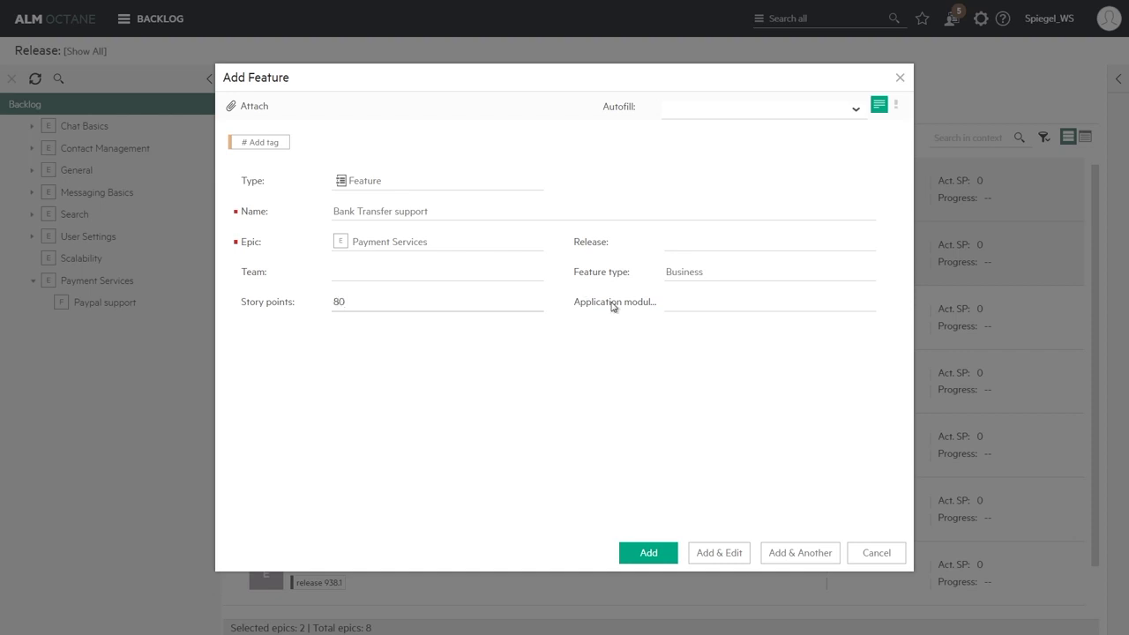
left_click(798, 552)
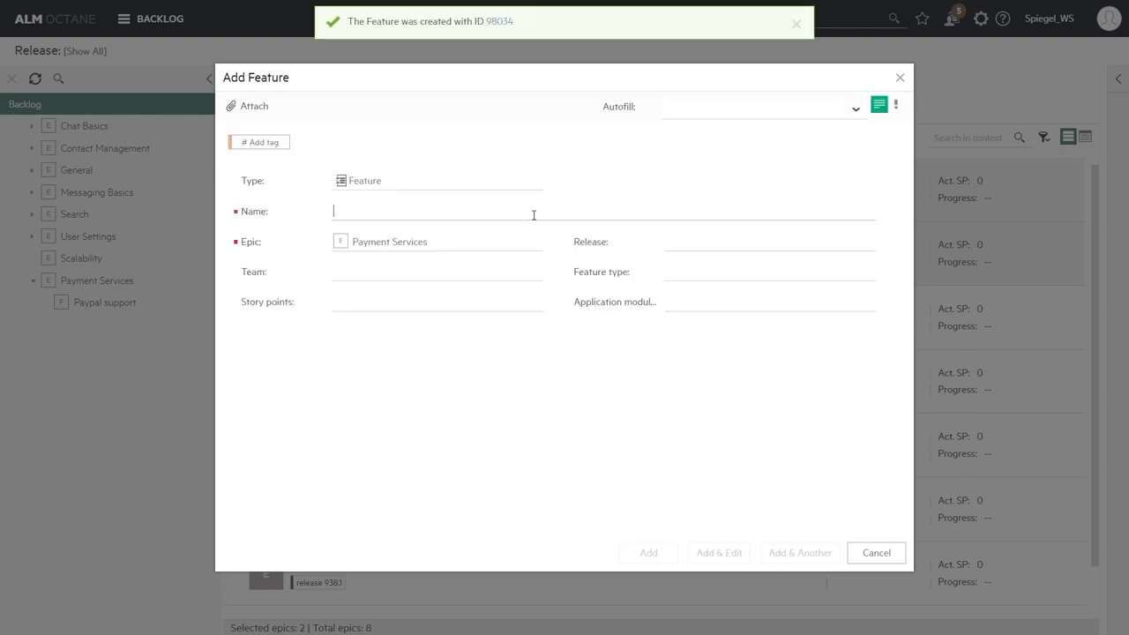
- Change the new item to a user story named "As a user I want to setup my Paypal account" under the Paypal support feature
left_click(531, 182)
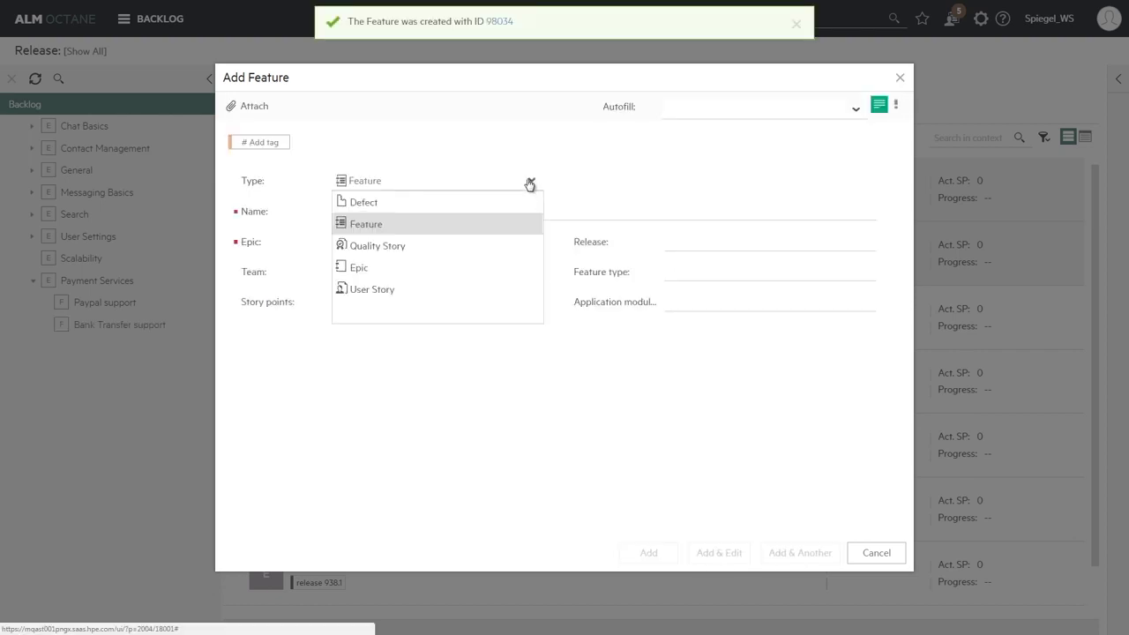
left_click(372, 289)
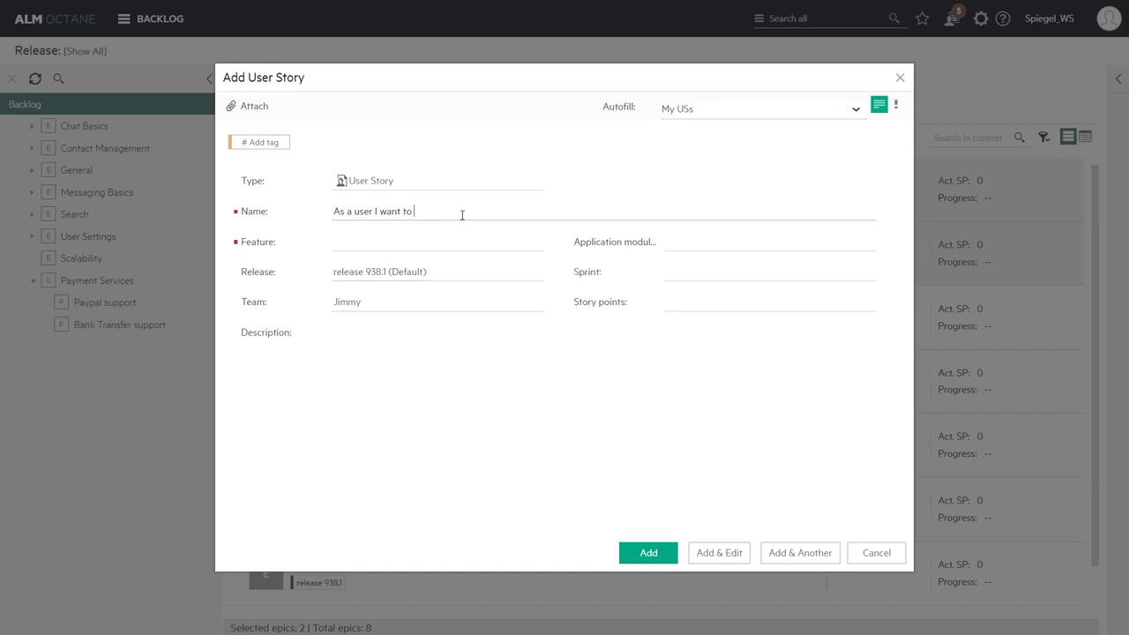
type("setup my Paypal account")
left_click(534, 245)
scroll(446, 384, "down", 2)
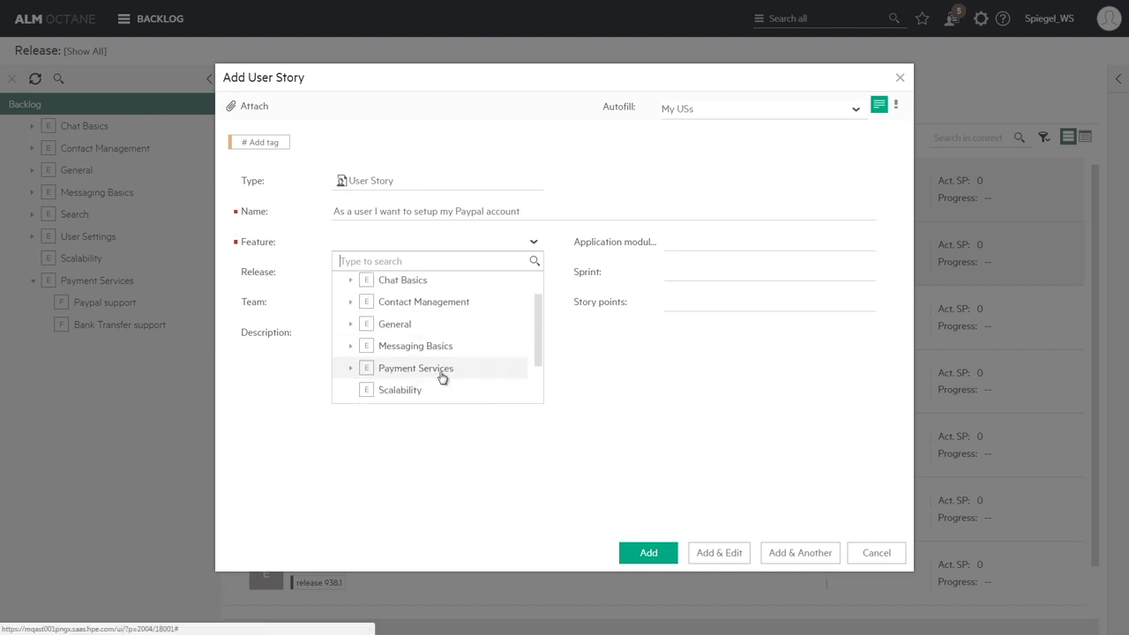
left_click(350, 325)
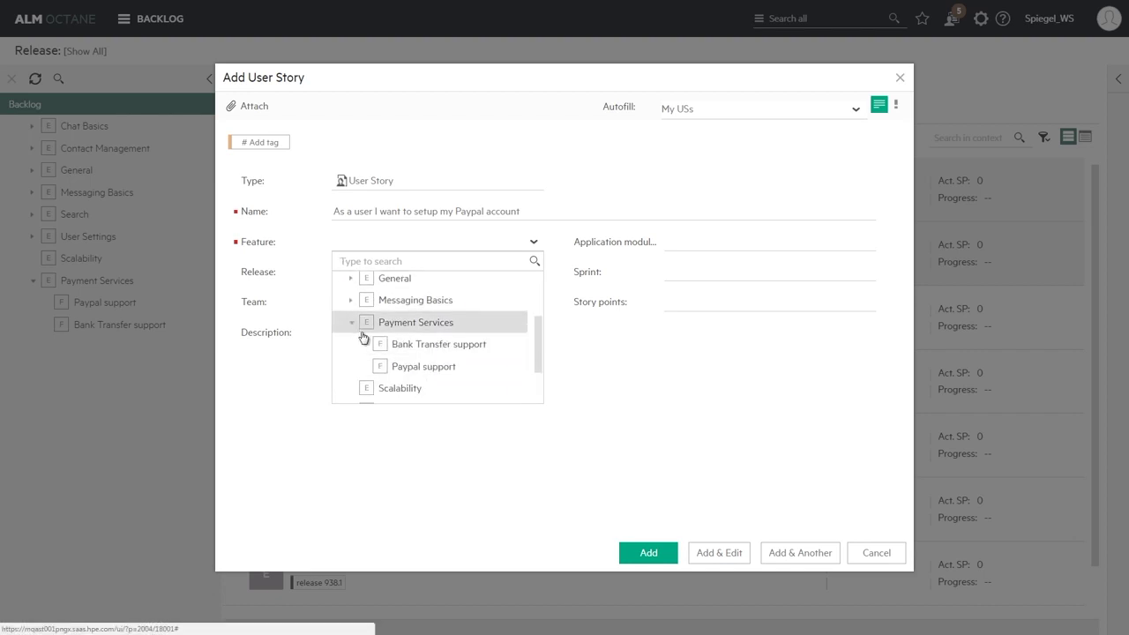
left_click(431, 369)
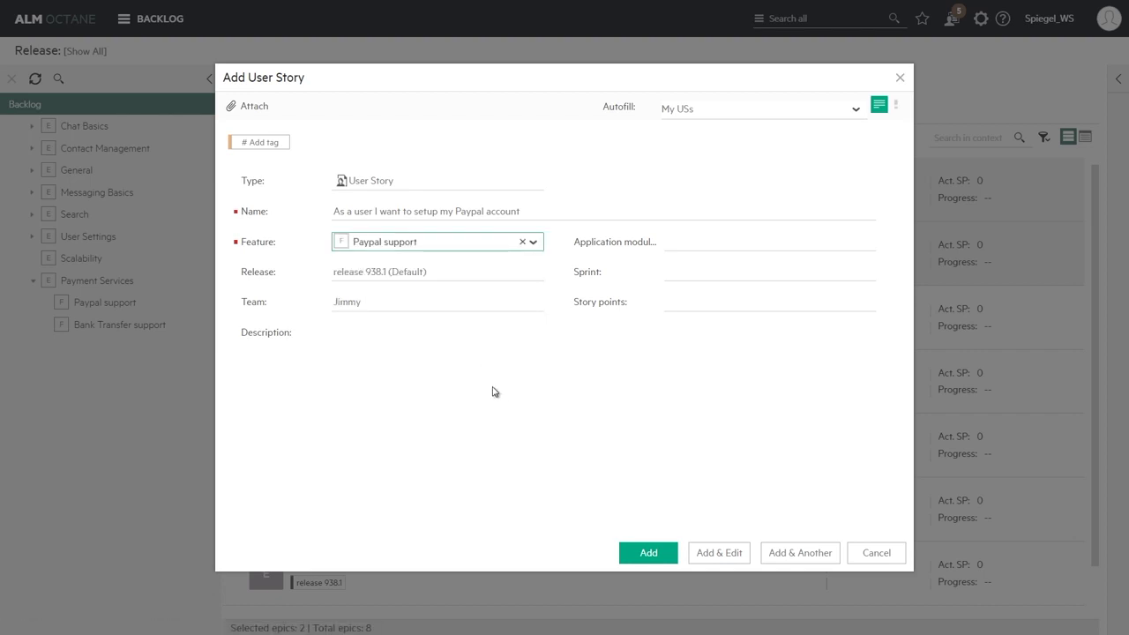
- Clear the user story's release, set its story points to 8, and add it, continuing with another user story
left_click(522, 271)
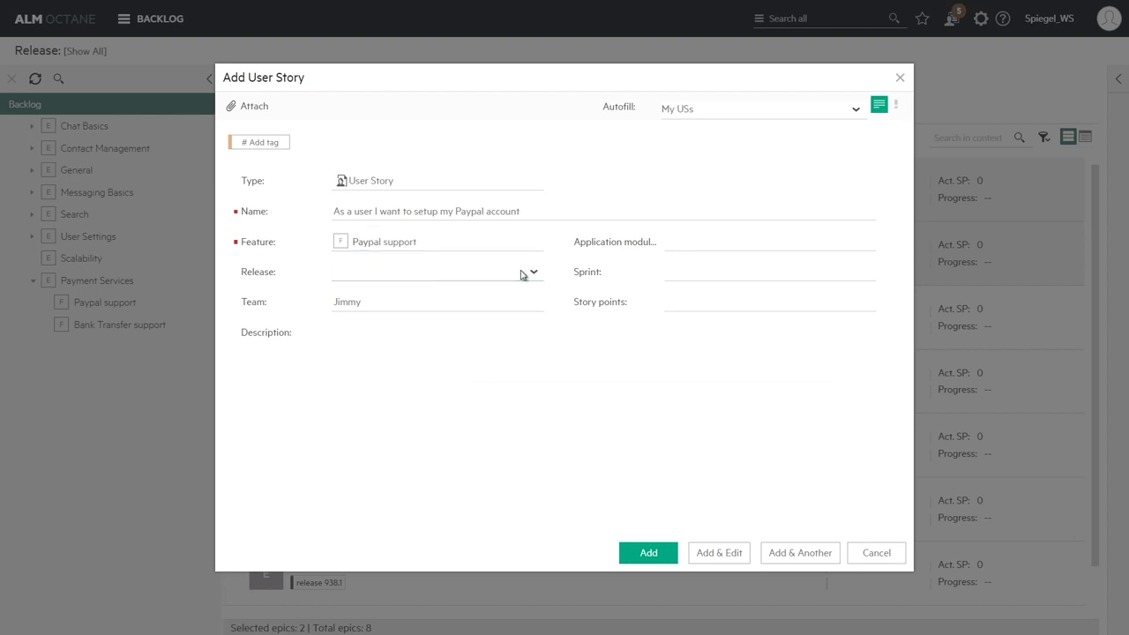
left_click(704, 307)
type("8")
left_click(815, 553)
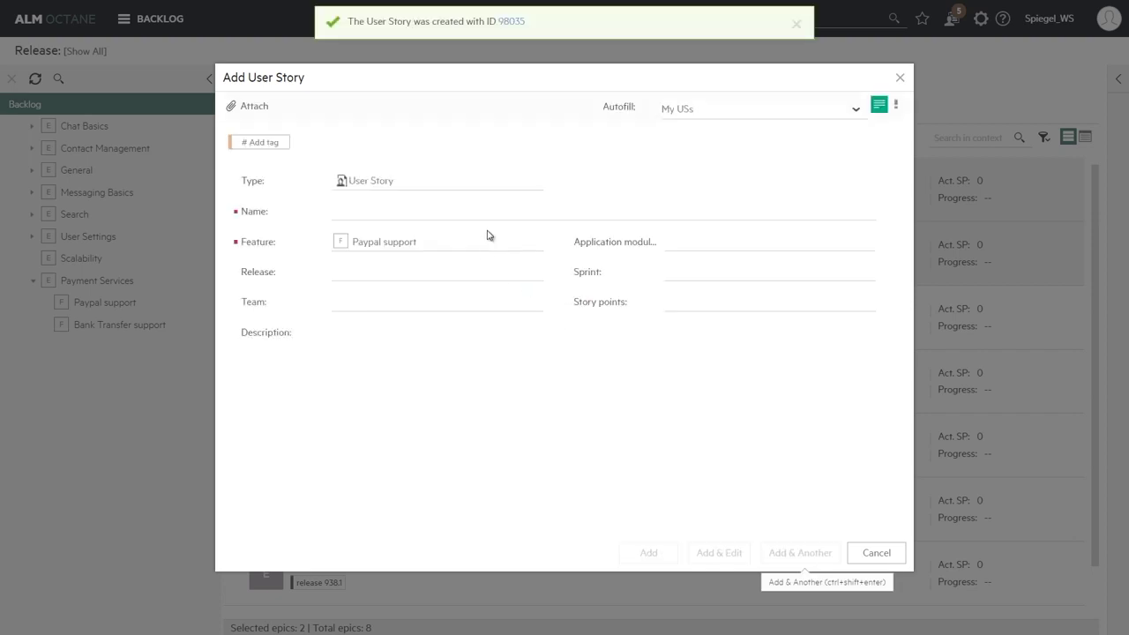
- Autofill the new user story from the 2nd US template and complete its name as "My users want to see their account settings and change it"
left_click(855, 109)
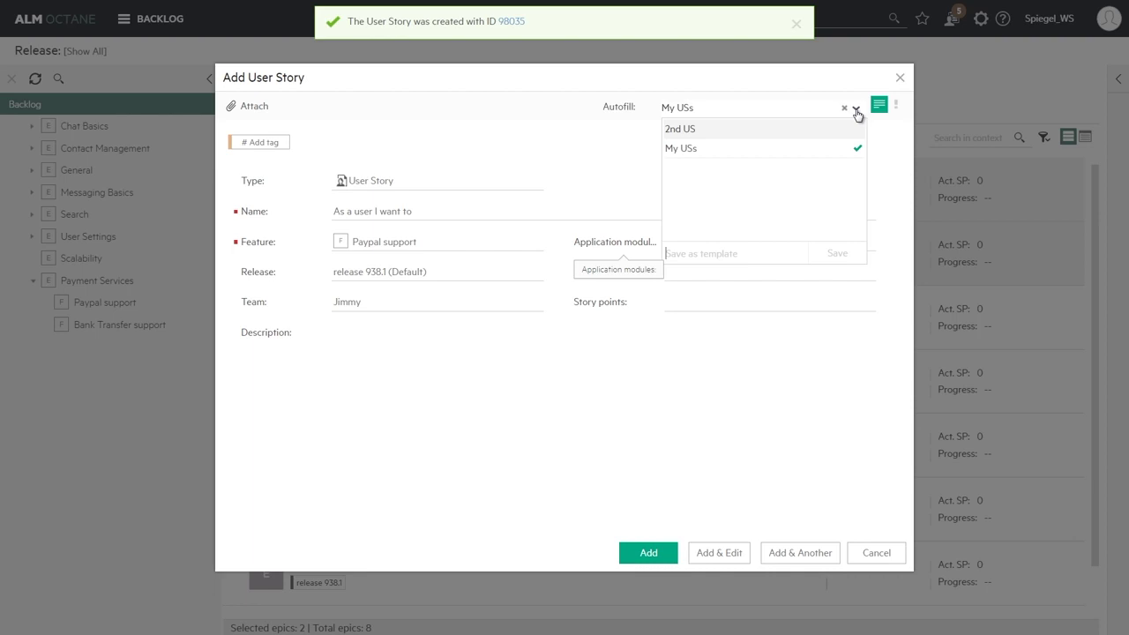
left_click(692, 131)
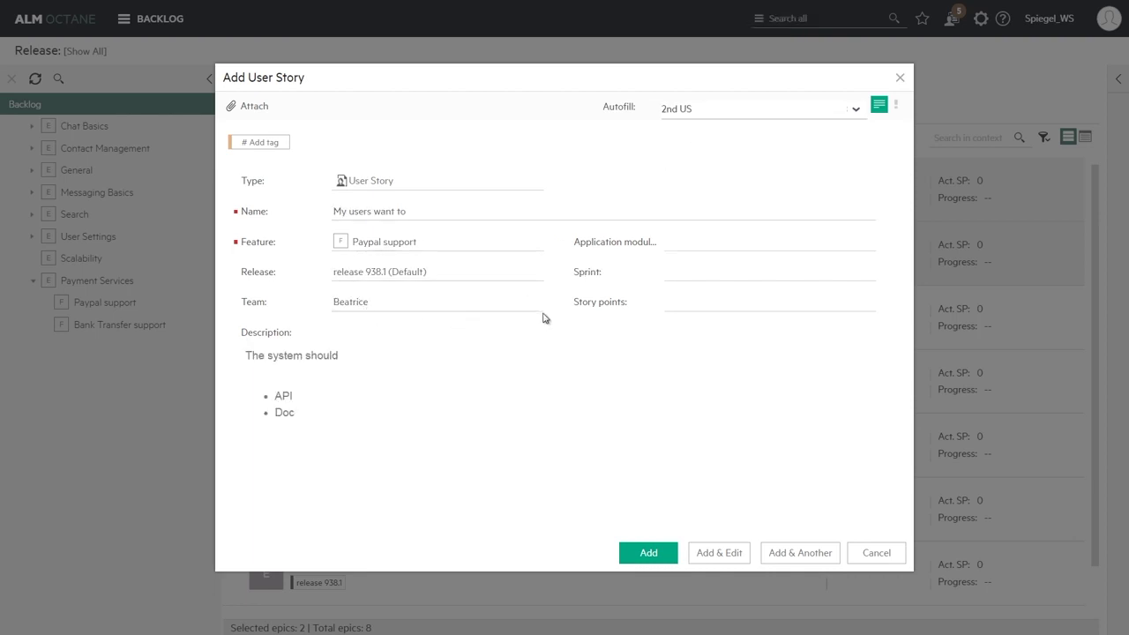
left_click(432, 210)
type("see theu")
type("r account setti")
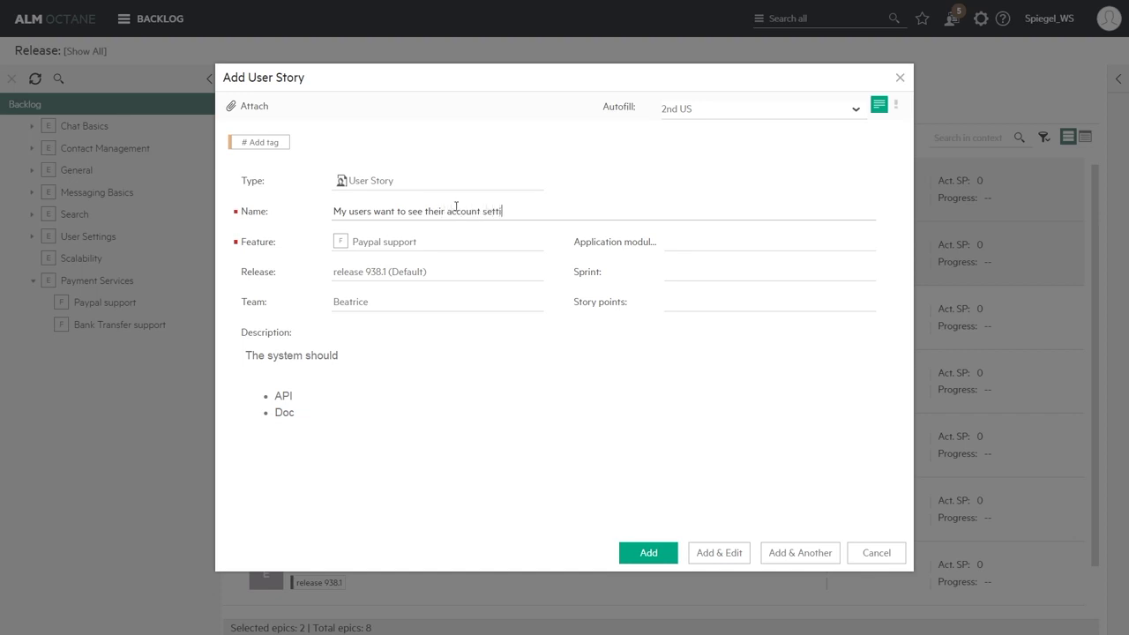
type("ngs and change it")
- Clear the user story's release and complete the description's opening line as "The system should provide means for the user to view the paypal account settings"
left_click(523, 274)
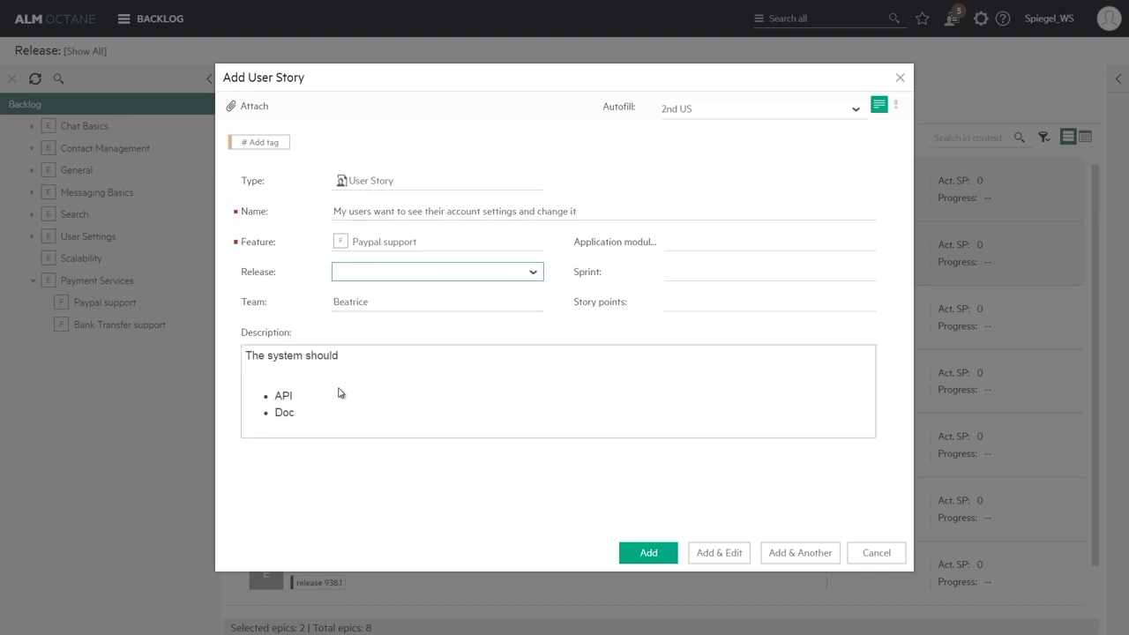
left_click(306, 381)
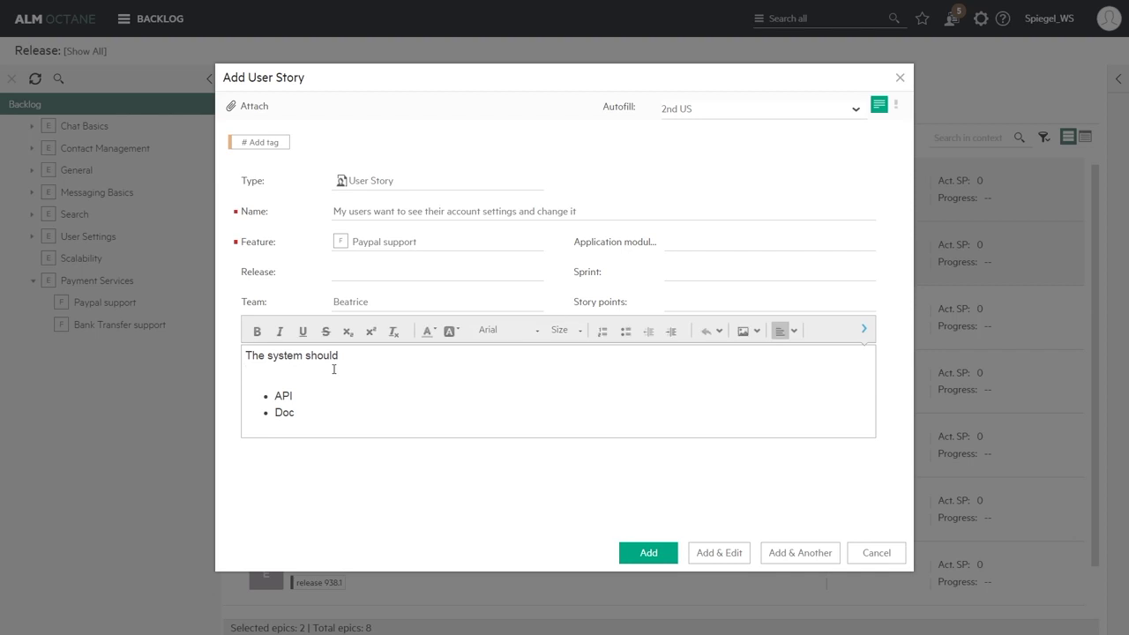
type("The system should provide means for the user to view ")
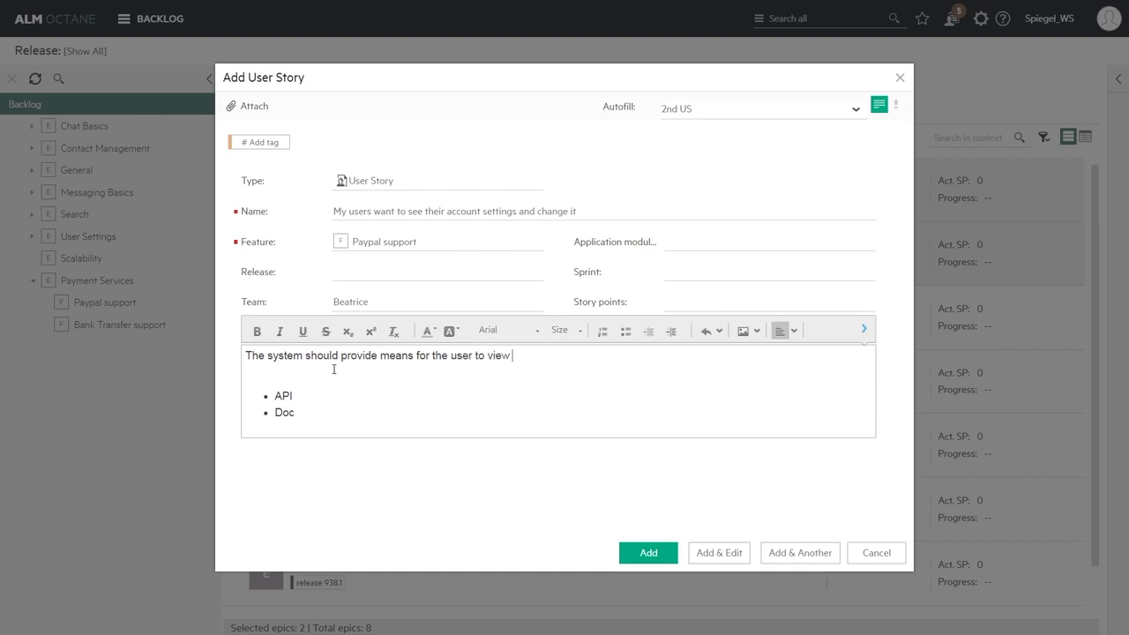
type("the paypal account se")
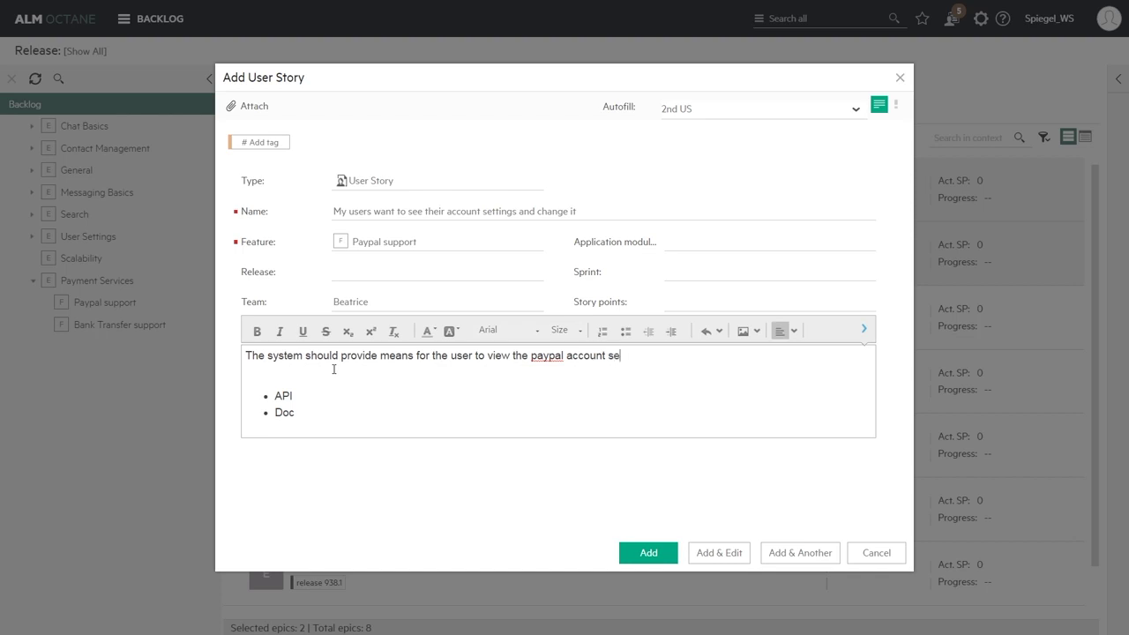
type("tting")
key("Delete")
- Add the sub-bullets "NA" under API and "SHould state...." under Doc in the description, and add the user story
key("End")
key("Return")
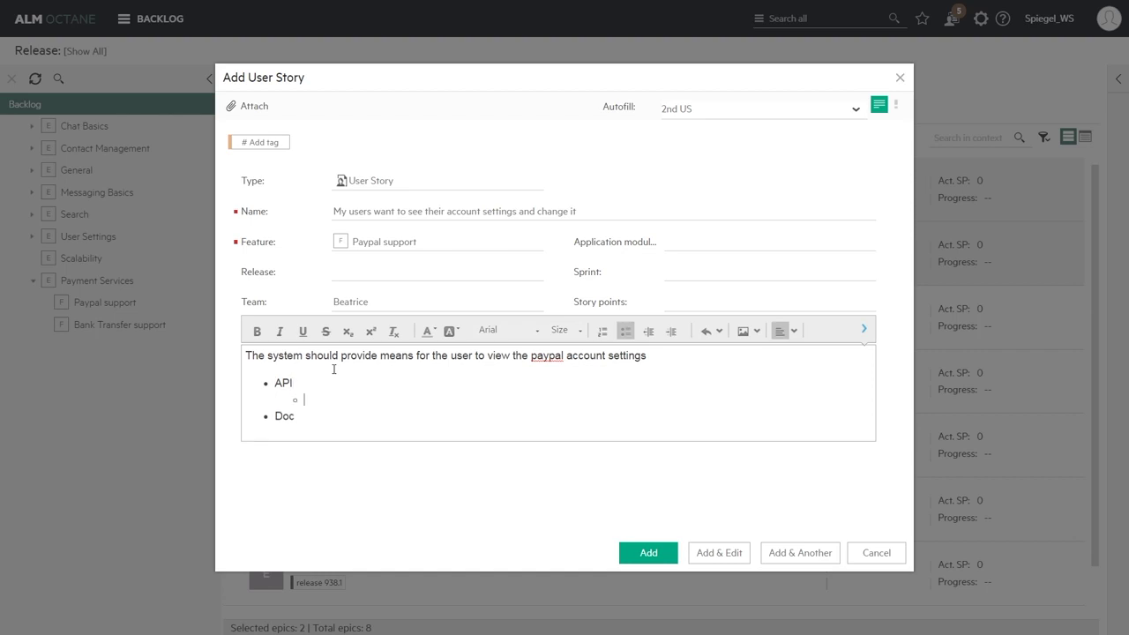
key("Return")
key("Tab")
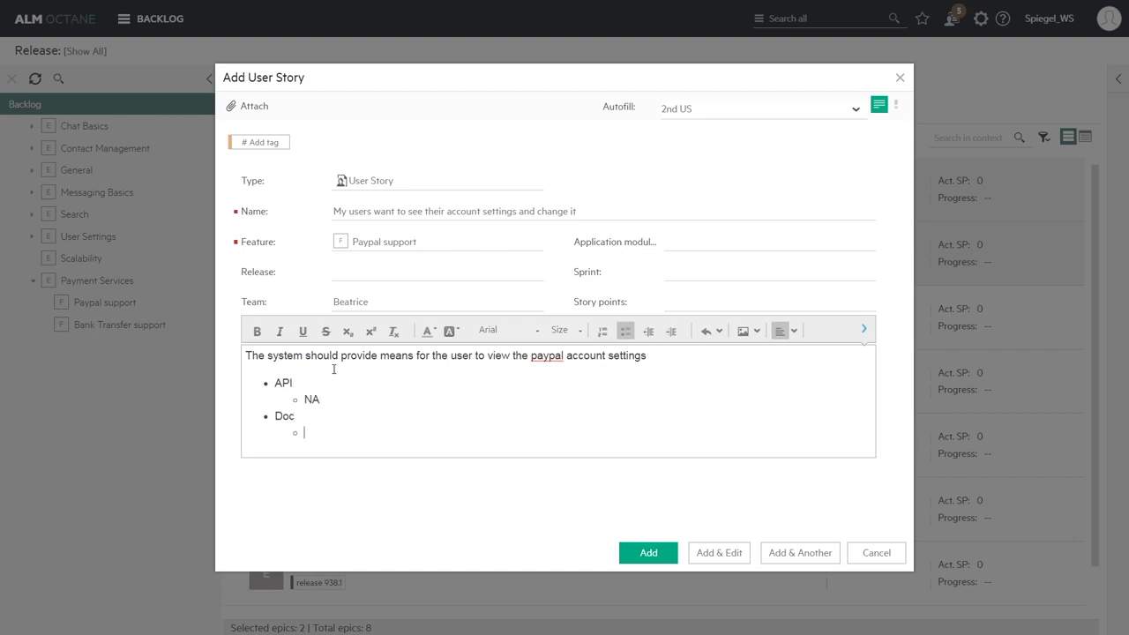
type("SHould state....")
left_click(648, 552)
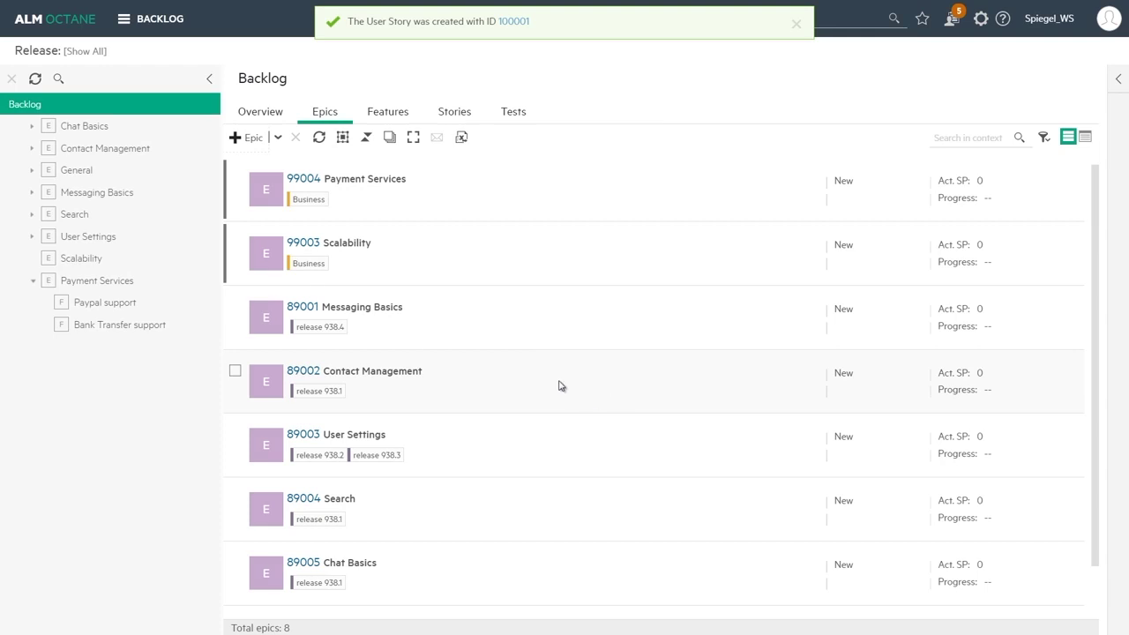
- Open the Paypal support feature and view its user stories
left_click(86, 304)
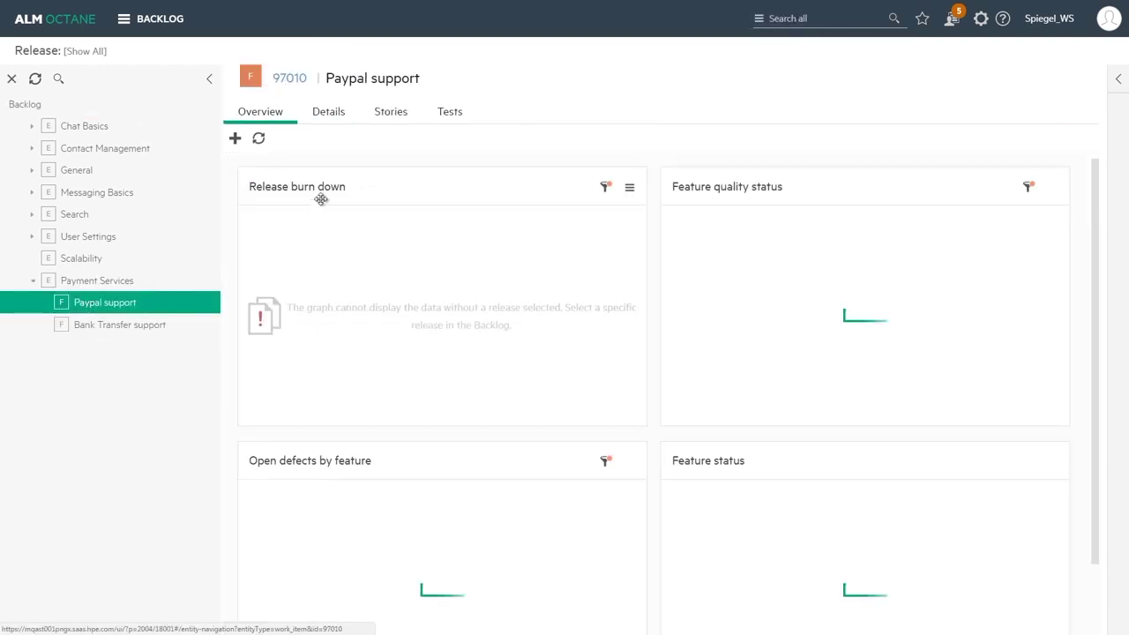
left_click(386, 113)
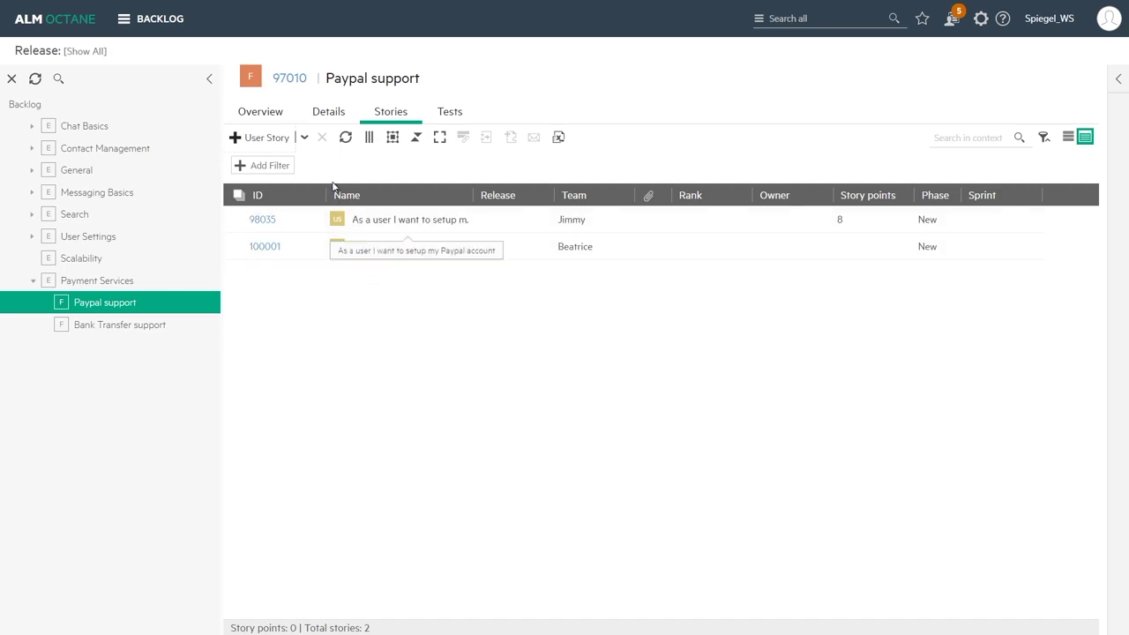
- In the whole backlog's feature list, hide the filter bar and move the Paypal support feature to rank 1
left_click(125, 107)
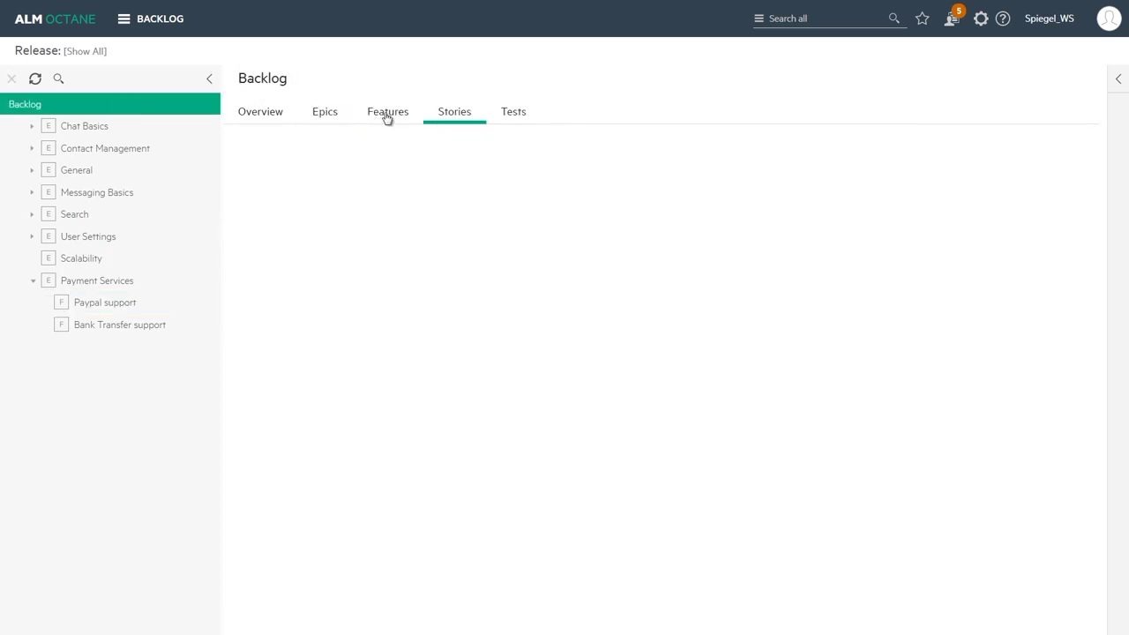
left_click(387, 115)
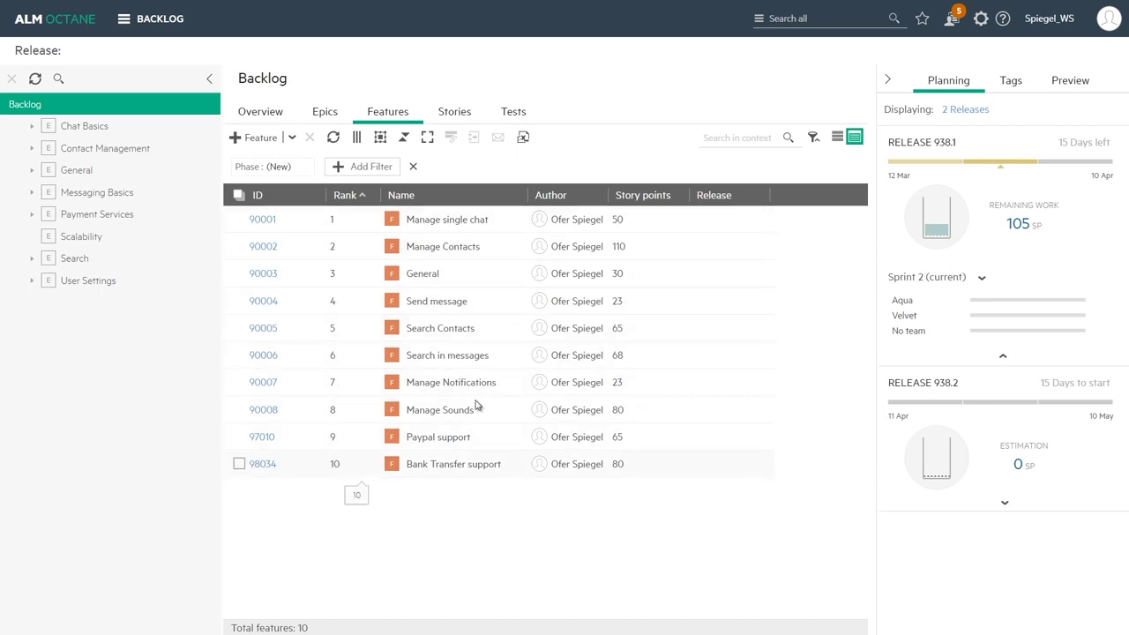
left_click(812, 138)
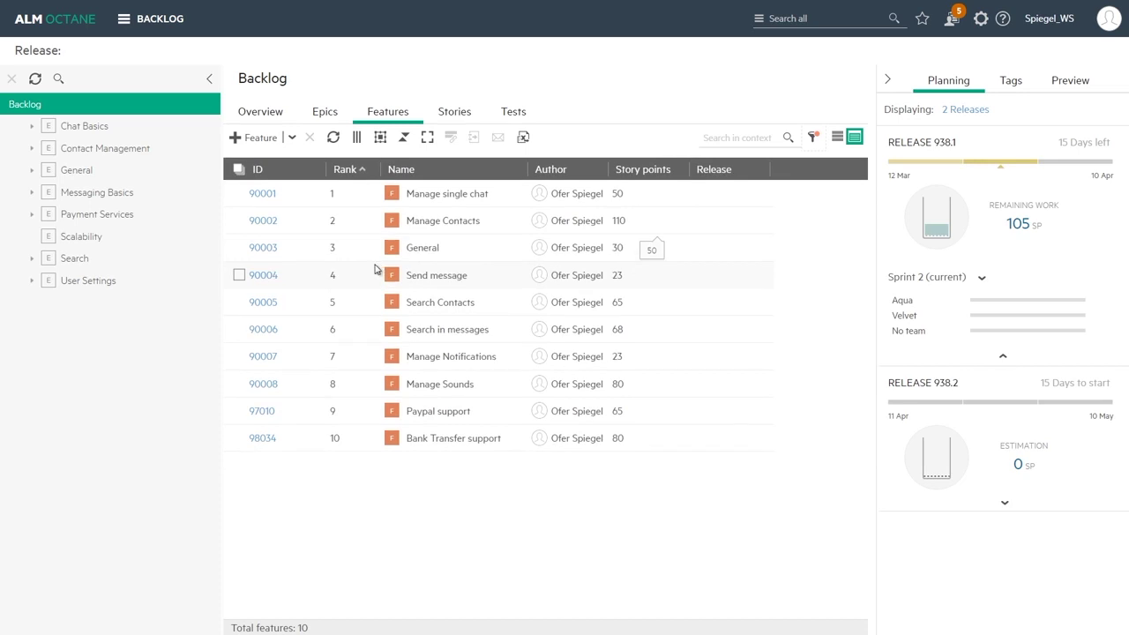
left_click(368, 386)
left_click(348, 418)
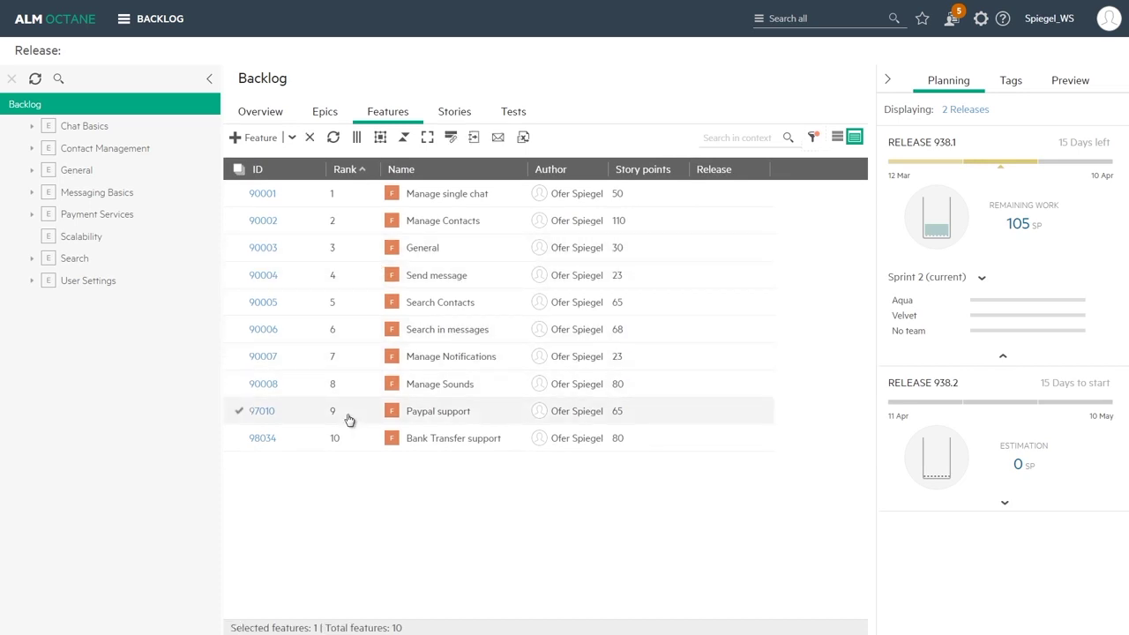
left_click_drag(348, 418, 353, 192)
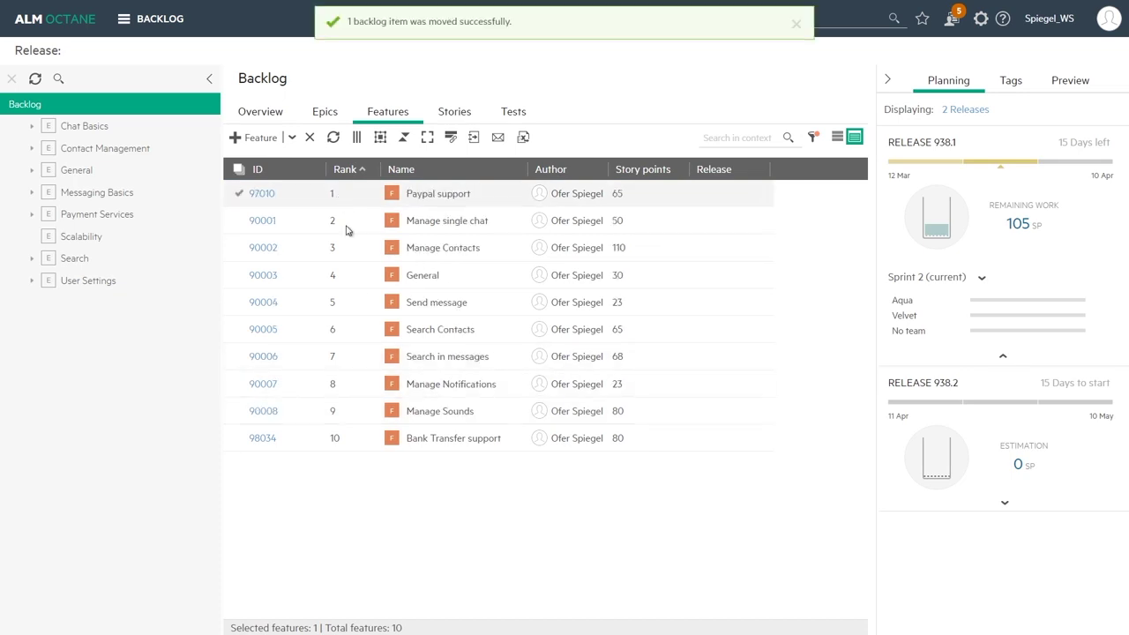
- Move the Bank Transfer support feature to rank 3 and the Send message feature to rank 10
mouse_move(355, 445)
left_mouse_down()
mouse_move(360, 216)
mouse_move(357, 249)
mouse_move(357, 238)
left_mouse_up()
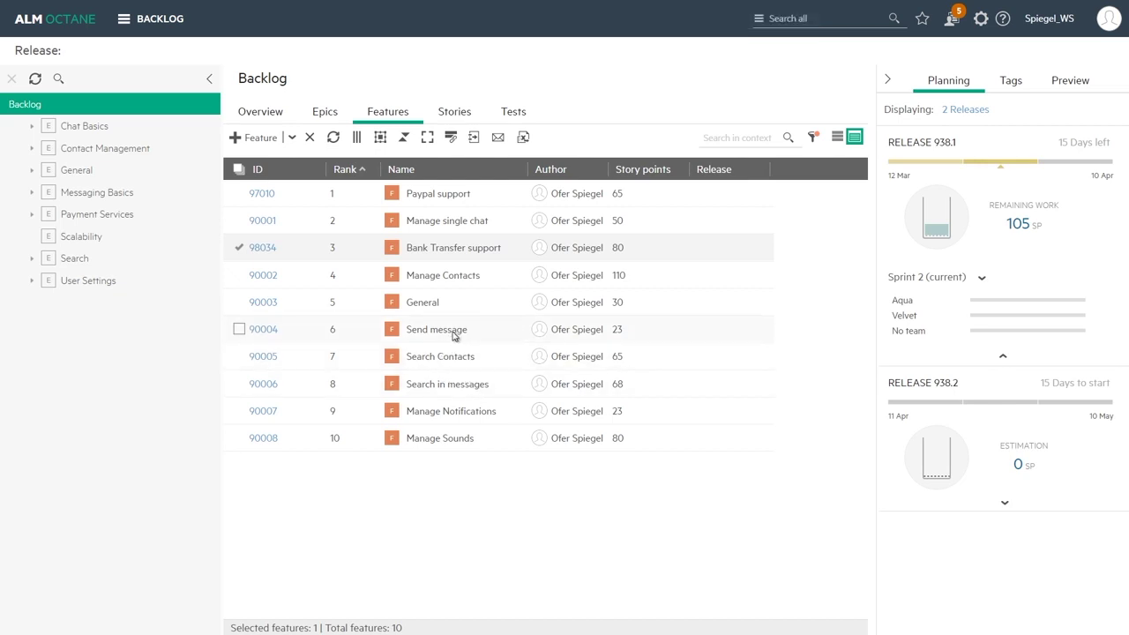
left_click(450, 331)
left_click_drag(436, 333, 433, 455)
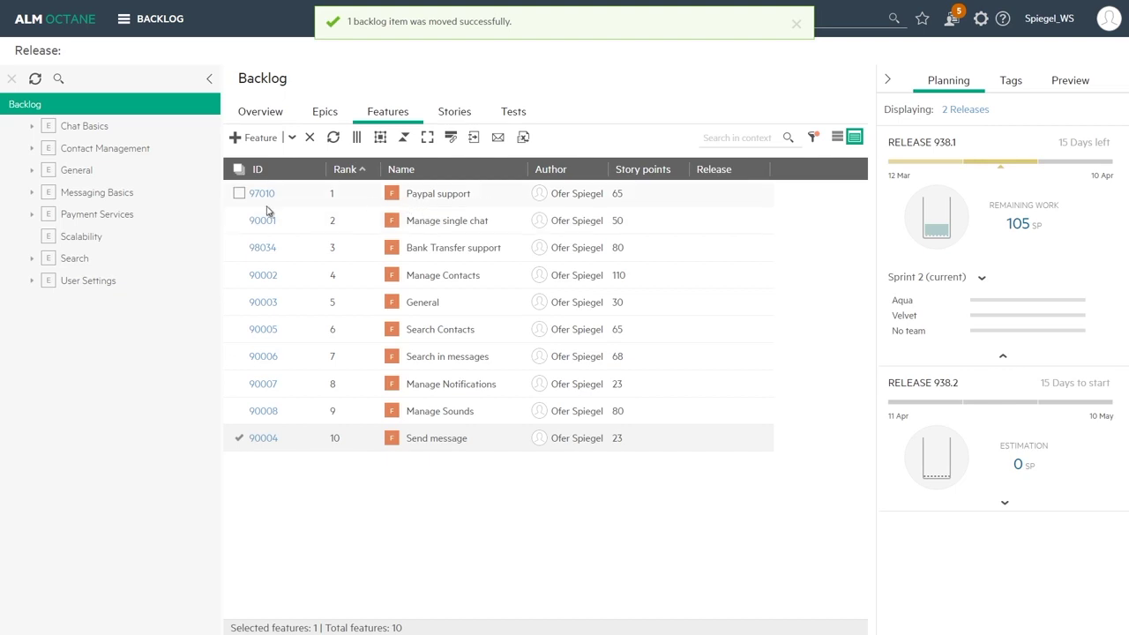
- Assign the Paypal support and Bank Transfer support features to release 938.2, view the release's capacity details, and clear the selection
left_click(238, 193)
left_click(239, 247)
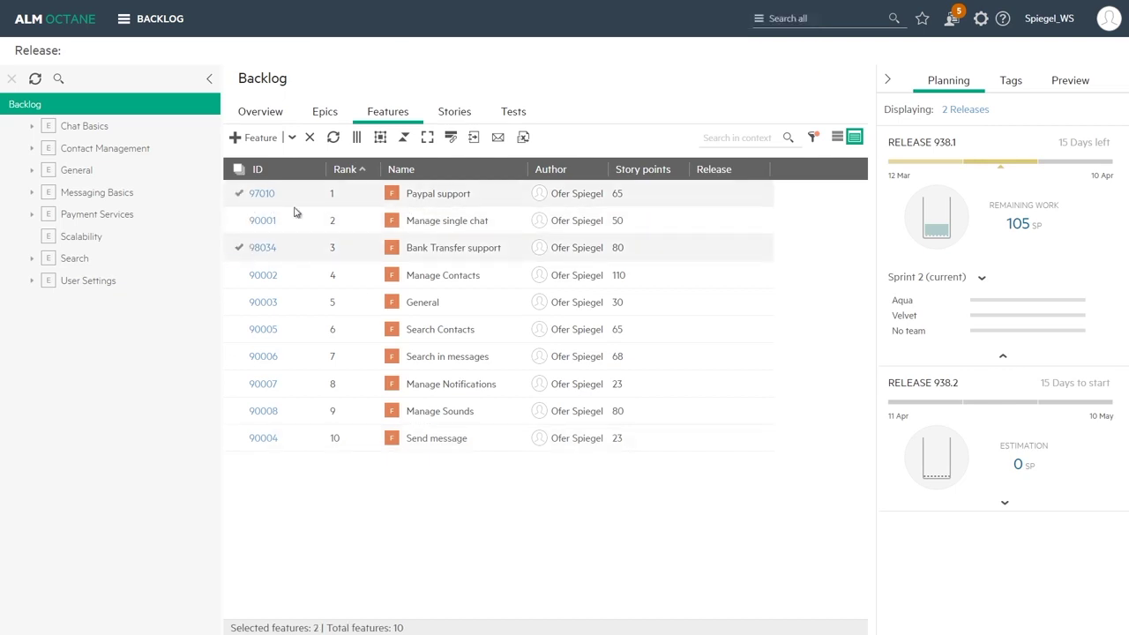
left_click_drag(445, 201, 1000, 459)
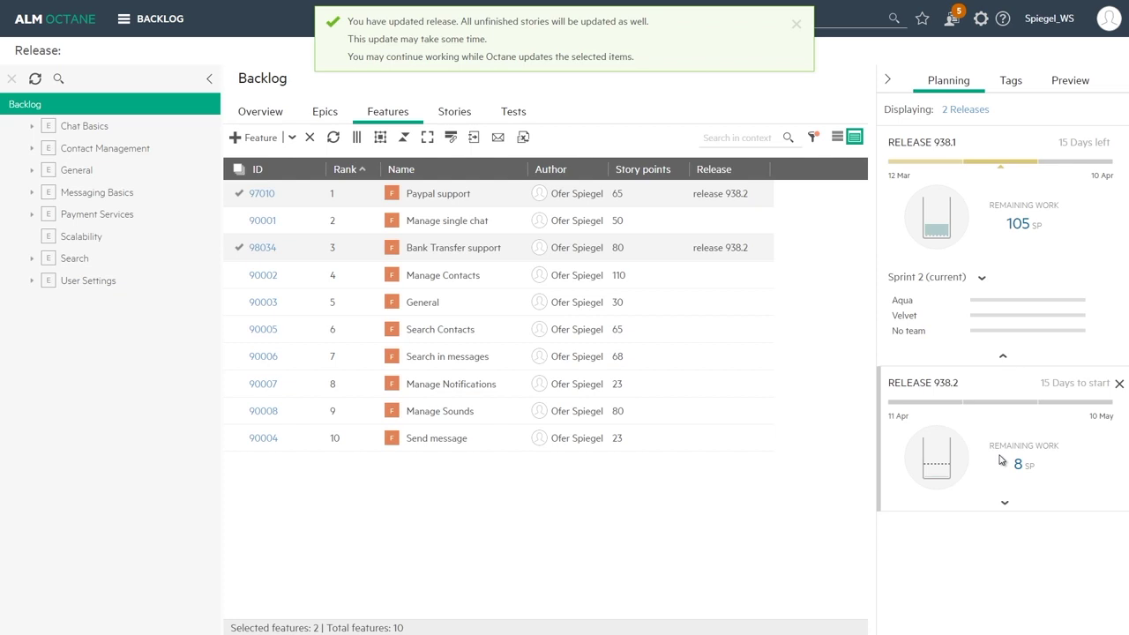
mouse_move(940, 470)
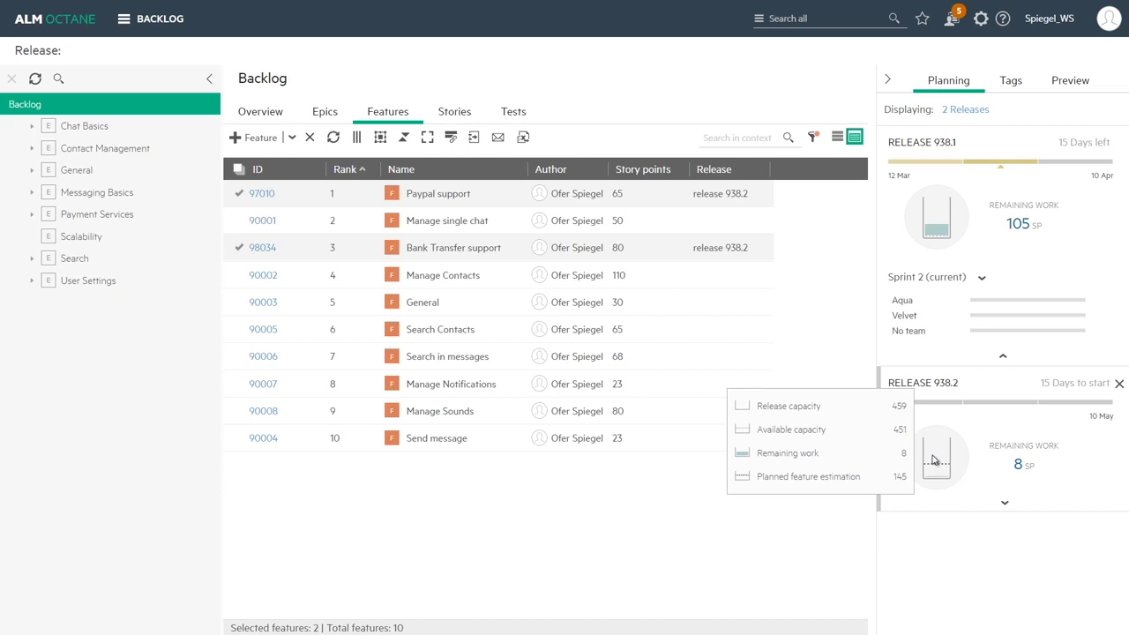
key("Escape")
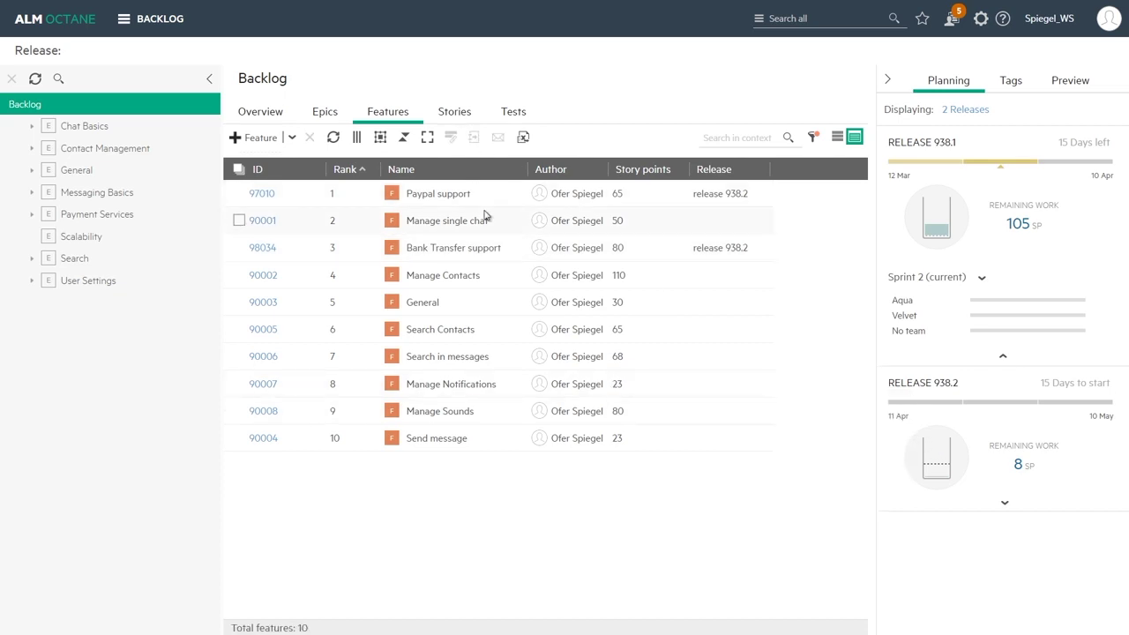
- Show the backlog's user stories and expand release 938.2 in the planning area to display the teams of Sprint 1
left_click(459, 113)
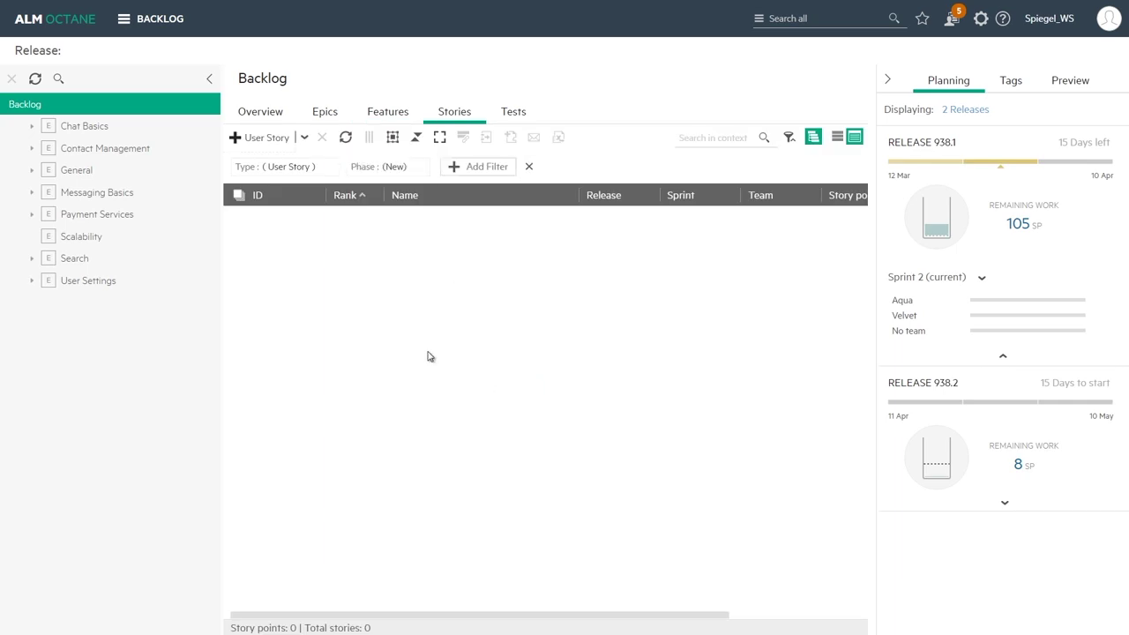
left_click(1006, 504)
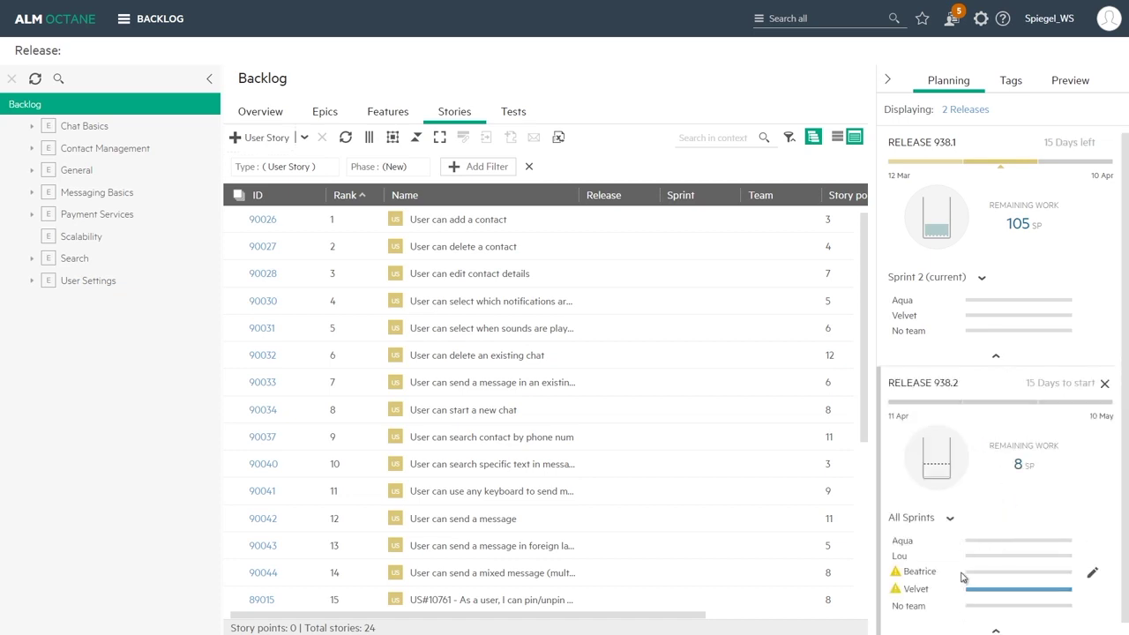
left_click(948, 521)
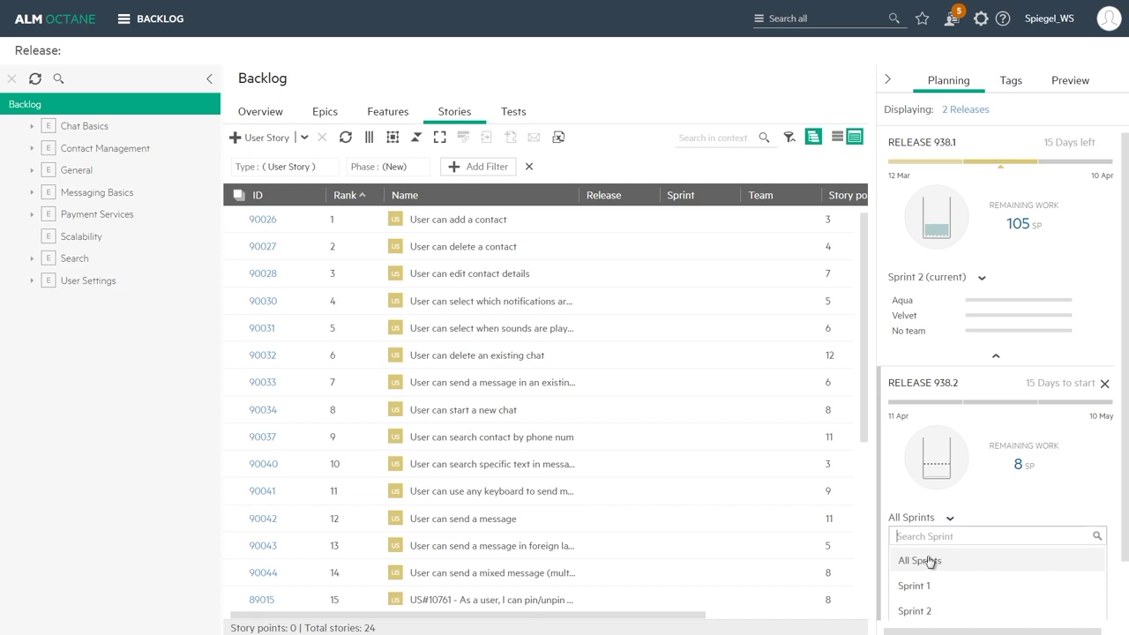
left_click(918, 585)
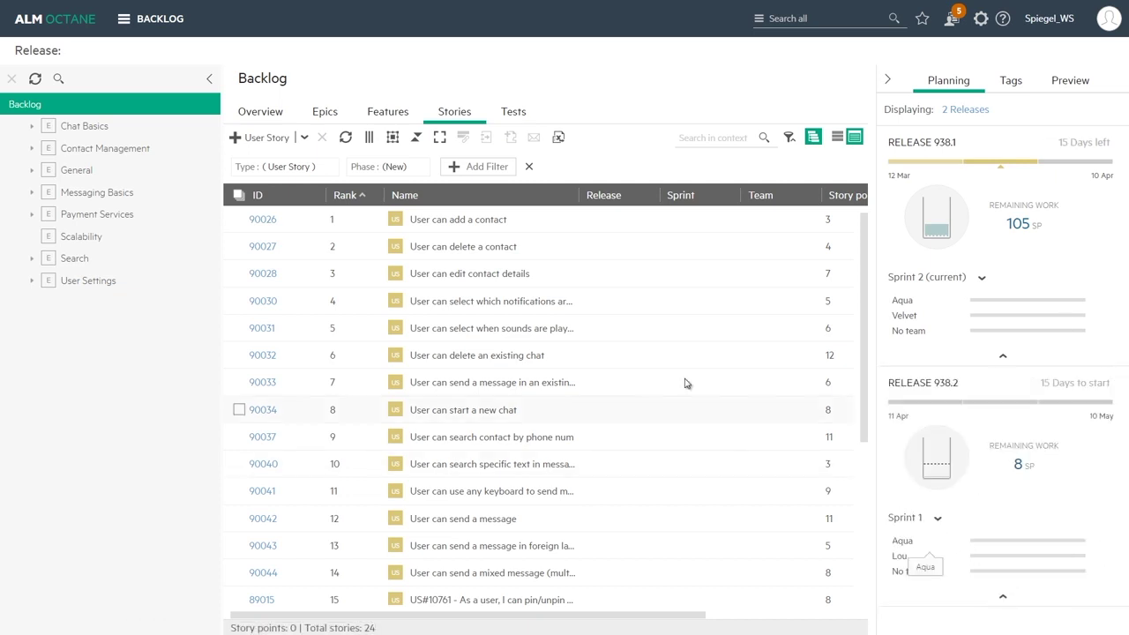
left_click(937, 520)
left_click(937, 520)
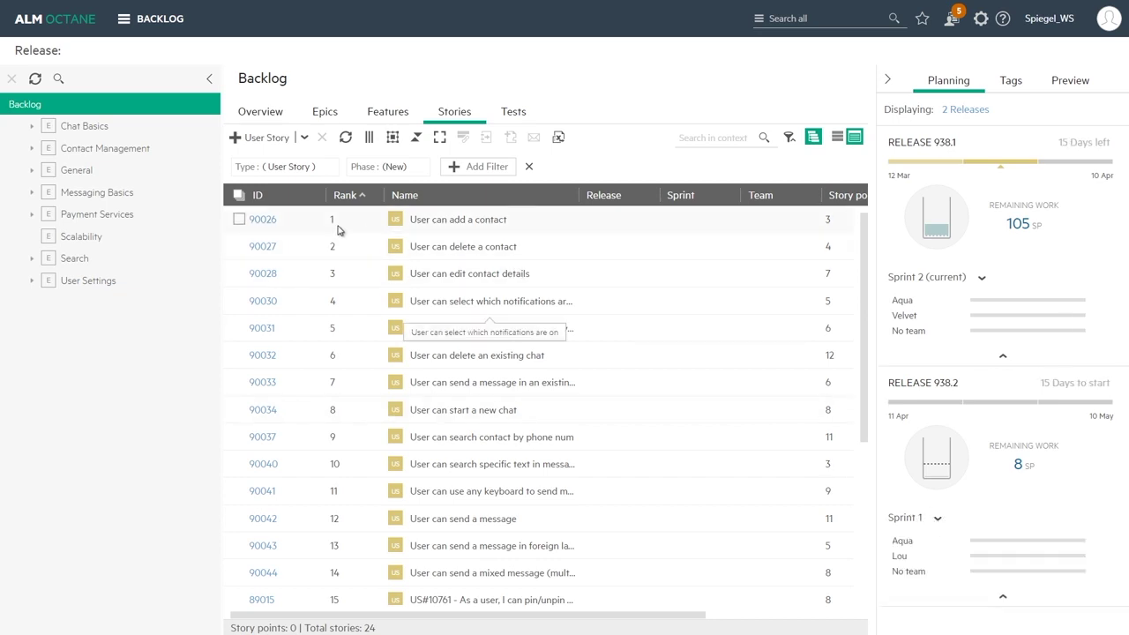
- Assign the user stories "User can add a contact" and "User can delete a contact" to team Aqua in Sprint 1 of release 938.2
left_click(238, 220)
left_click(241, 248)
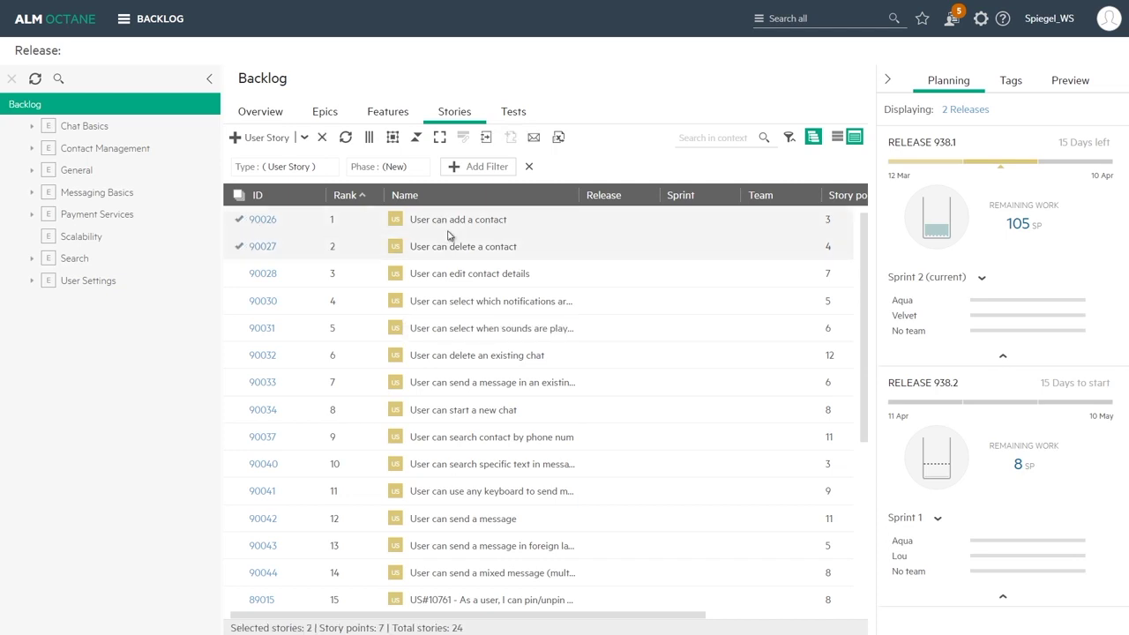
left_click_drag(448, 231, 1005, 543)
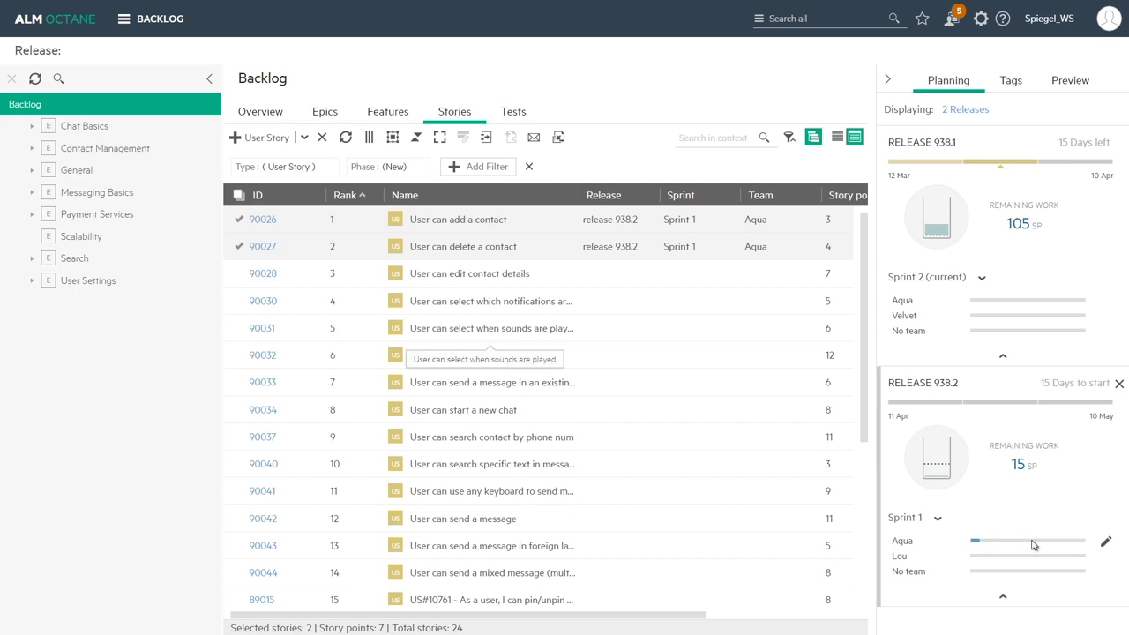
- Assign the four user stories ranked 3 to 6 to team Lou in Sprint 1 of release 938.2
left_click(239, 246)
left_click(239, 219)
left_click(239, 273)
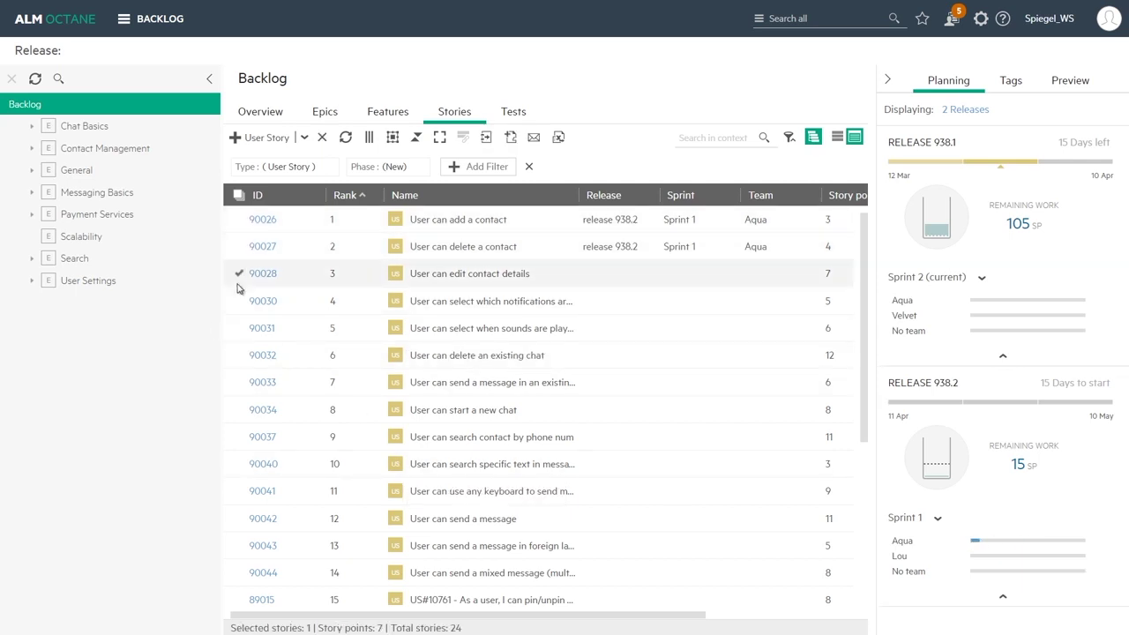
left_click(239, 301)
left_click(239, 328)
left_click(238, 355)
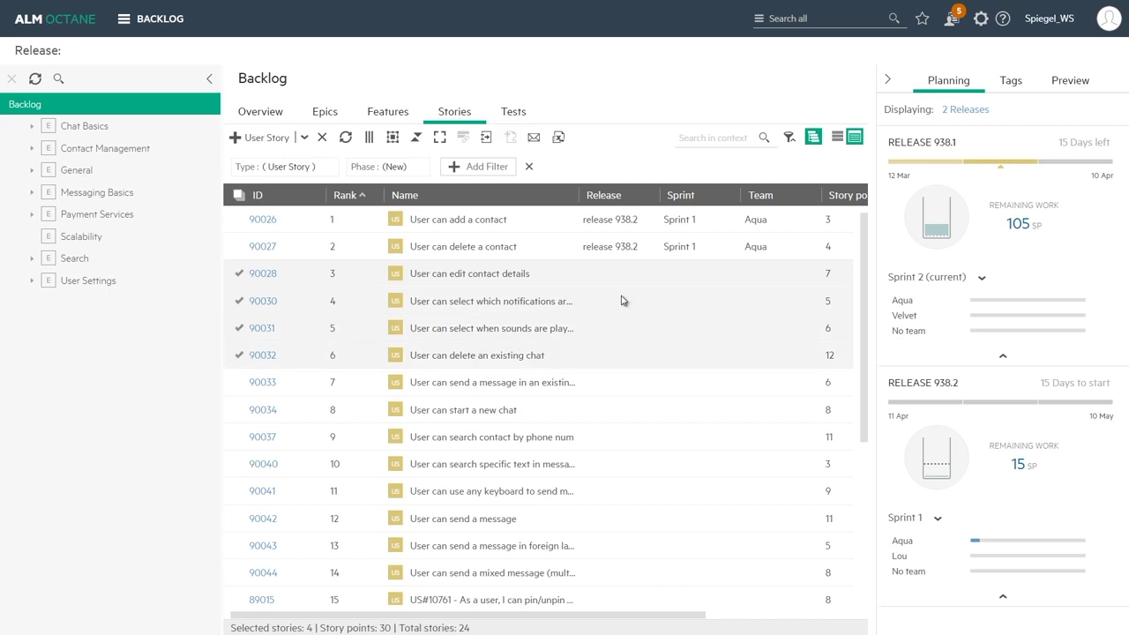
left_click_drag(637, 284, 996, 555)
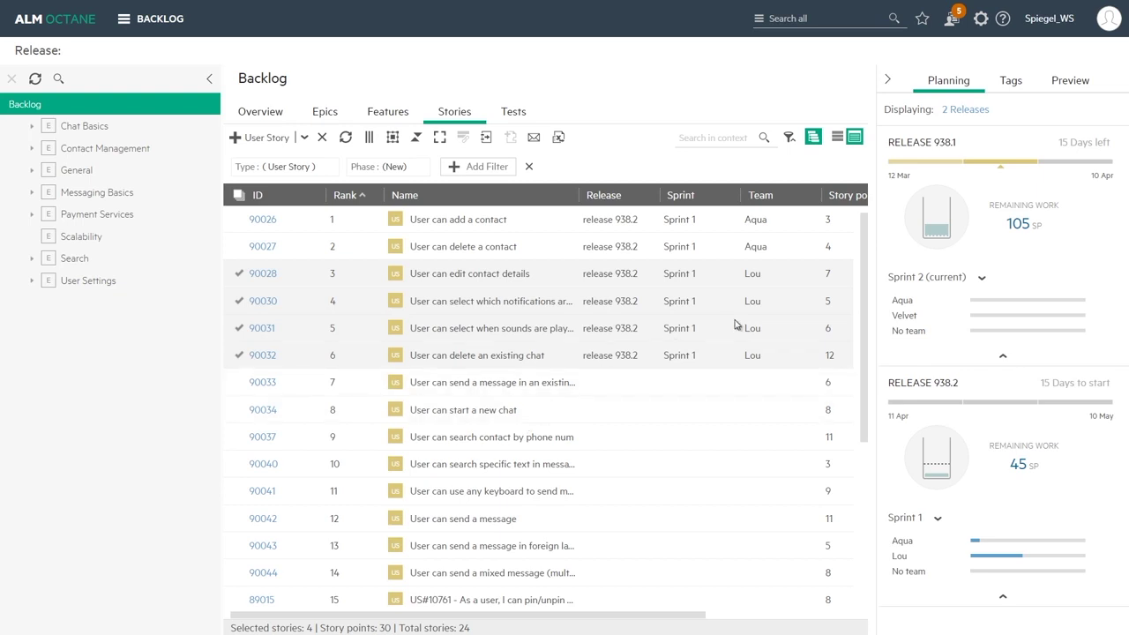
- Switch to the team backlog and examine team Aqua's stories, tests and tasks for Sprint 1
left_click(123, 19)
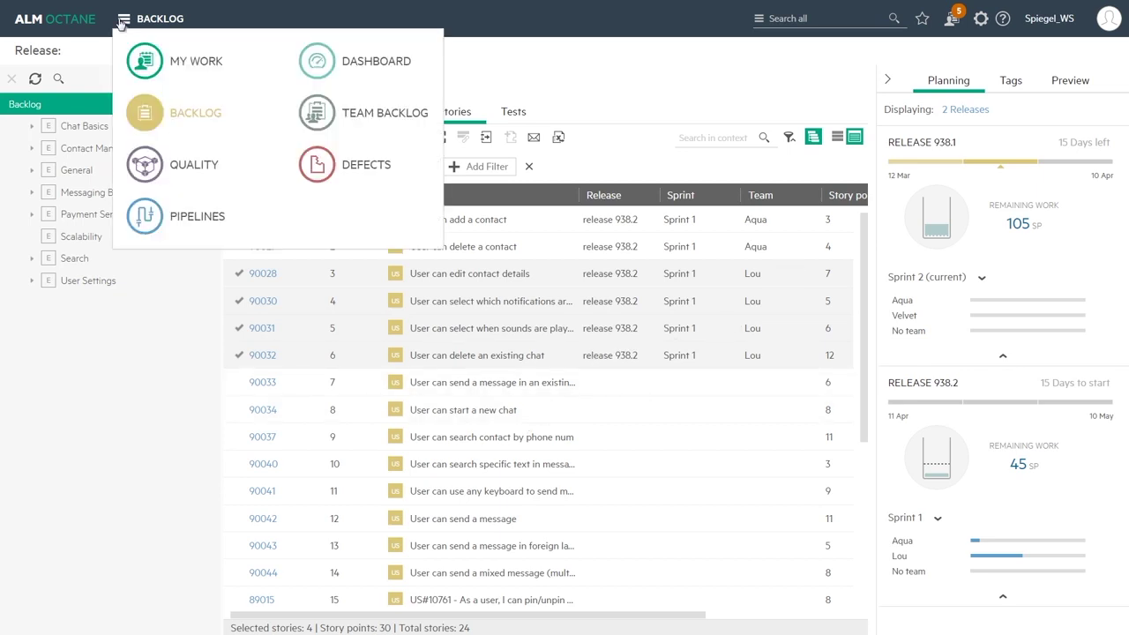
left_click(328, 117)
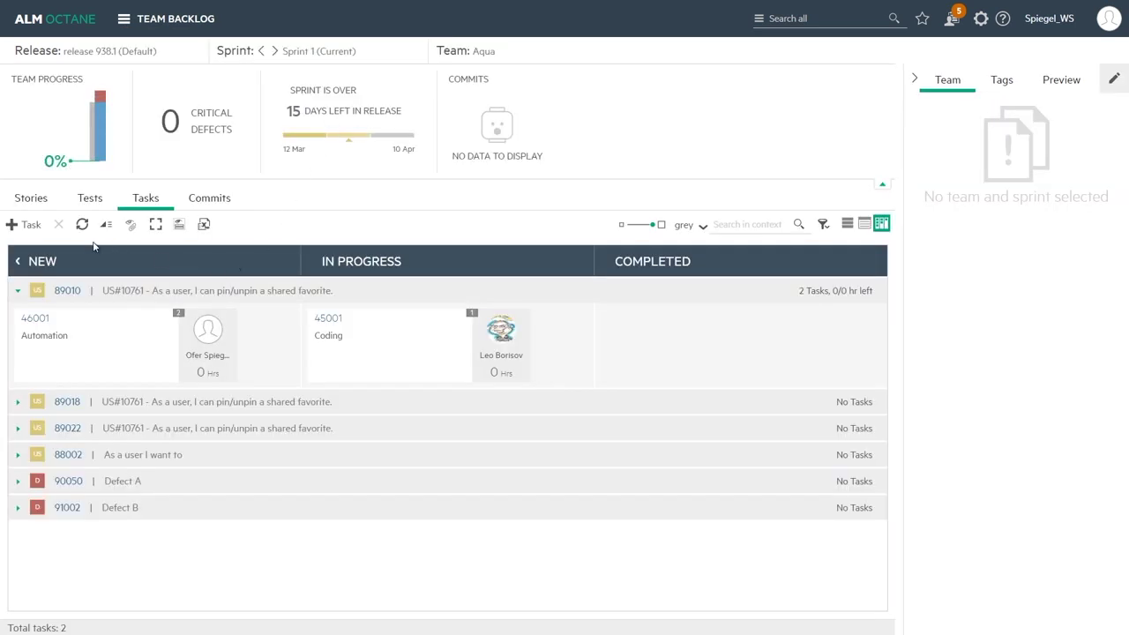
left_click(36, 199)
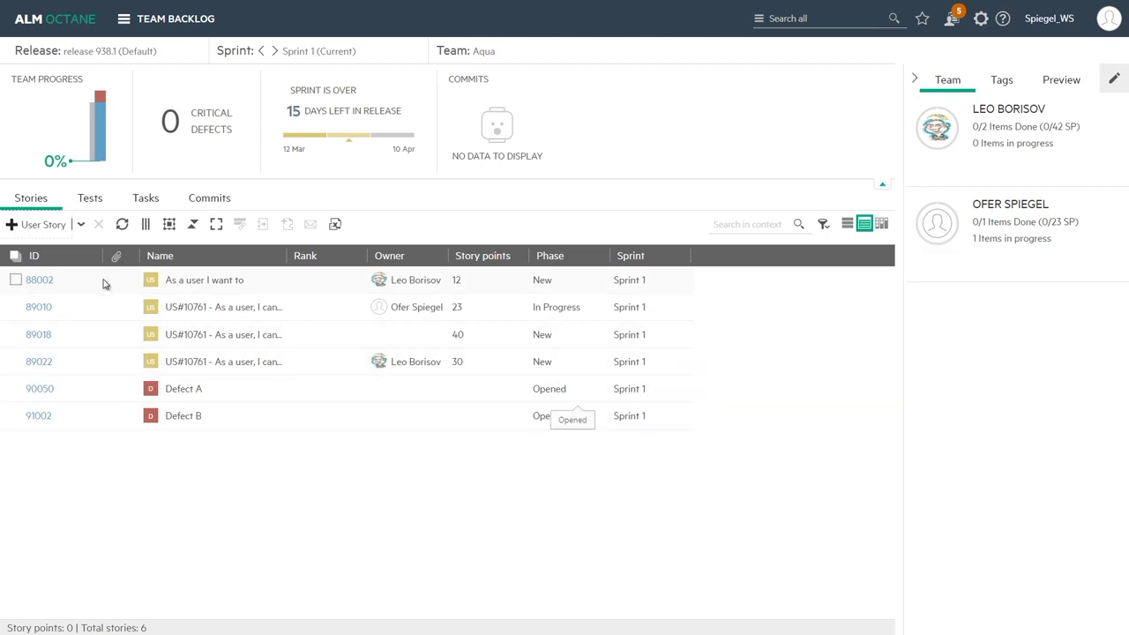
left_click(90, 199)
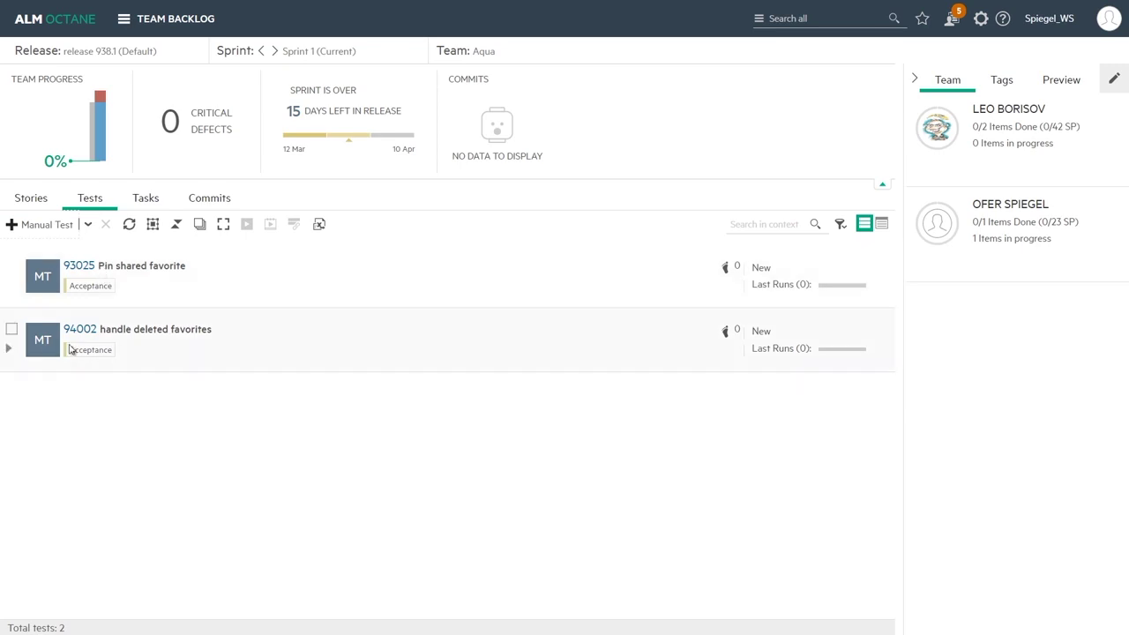
left_click(156, 206)
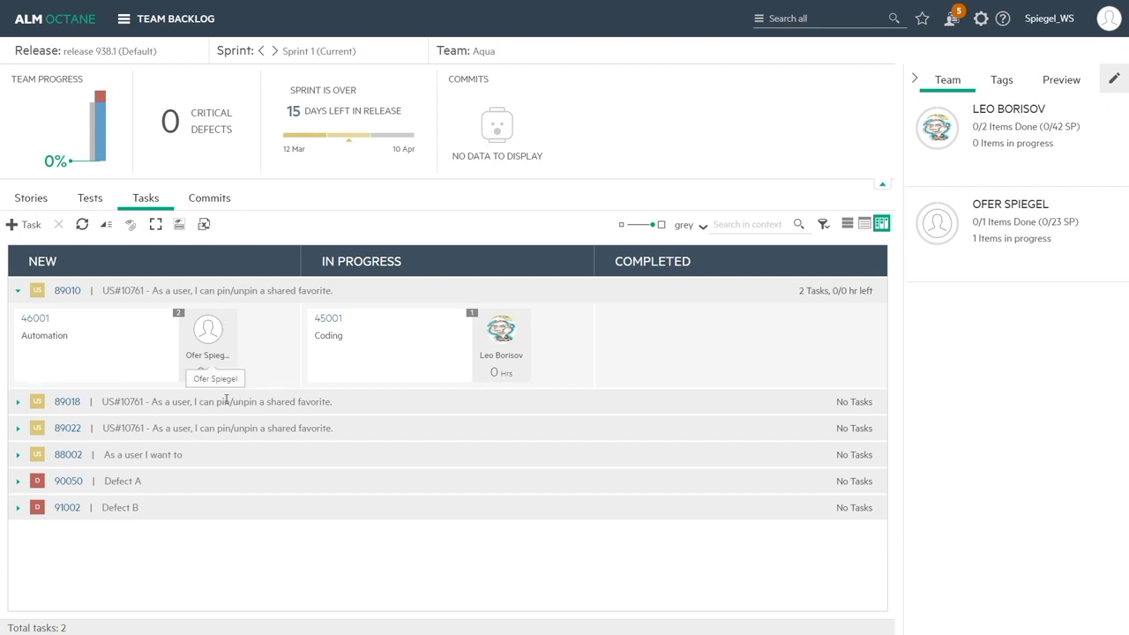
- Add a task named "Coding" to user story 89018 in the New column and assign it to the first team member
left_click(17, 404)
mouse_move(103, 478)
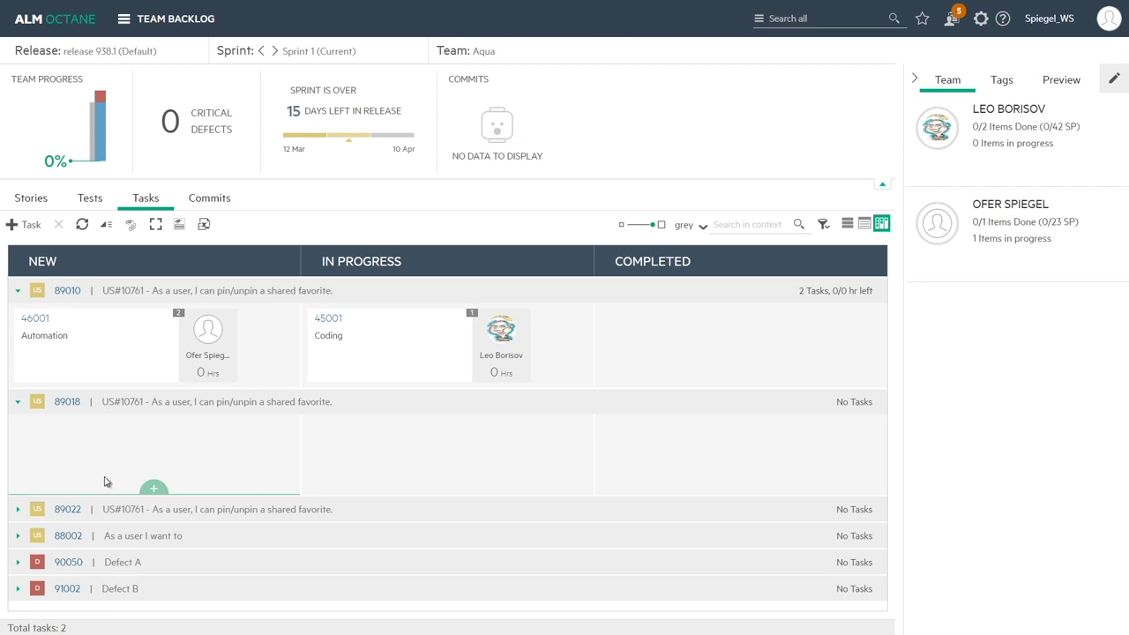
left_click(153, 491)
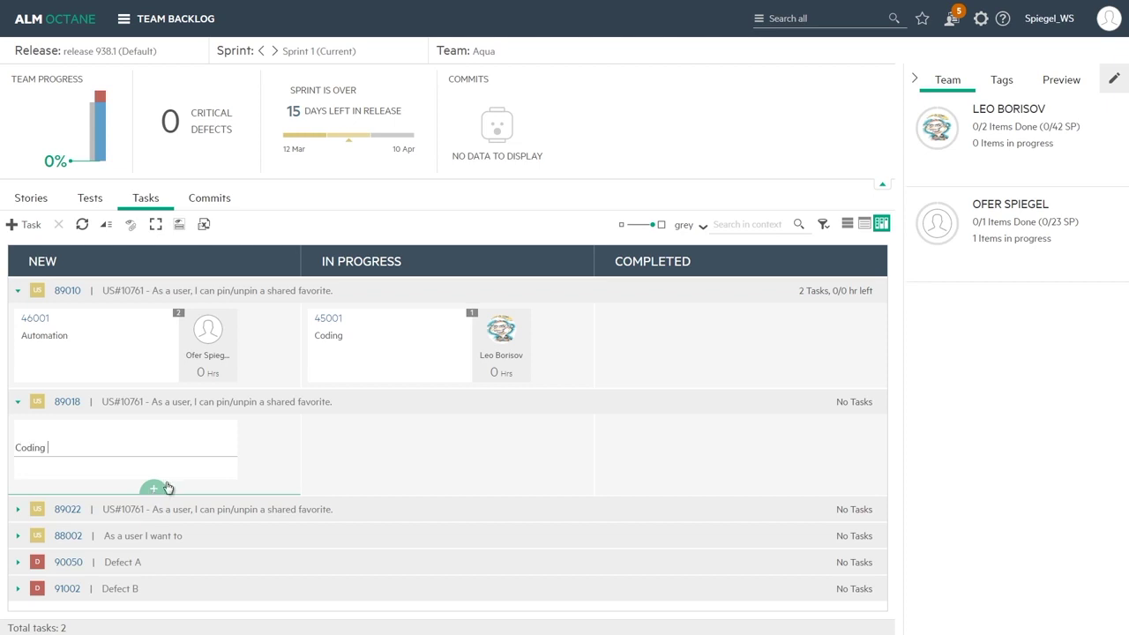
left_click(261, 476)
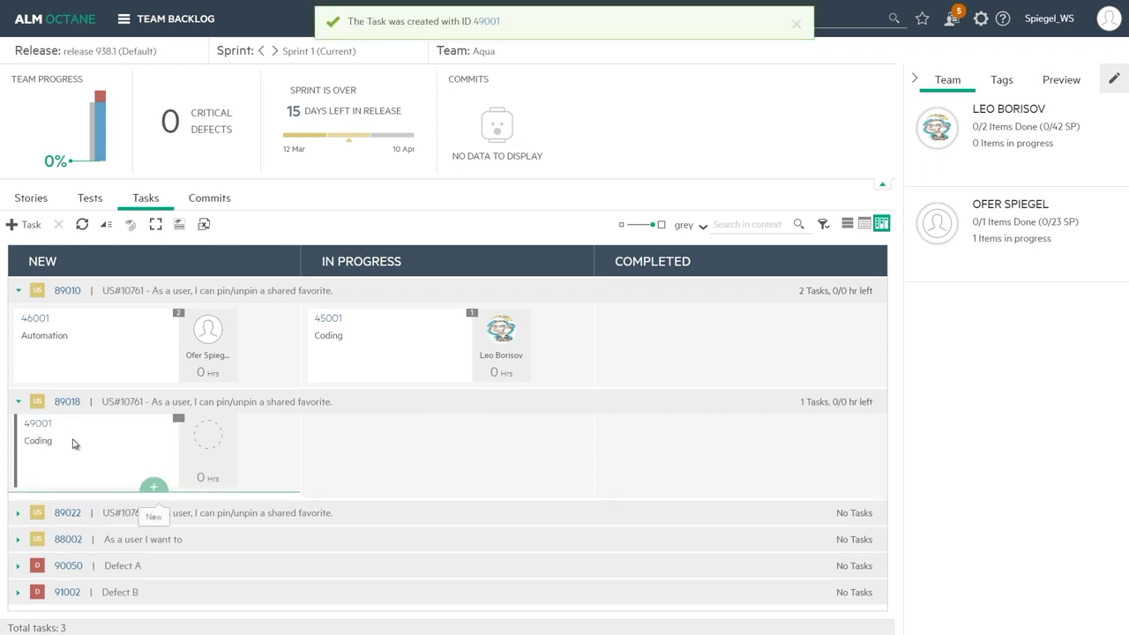
left_click_drag(76, 441, 1090, 137)
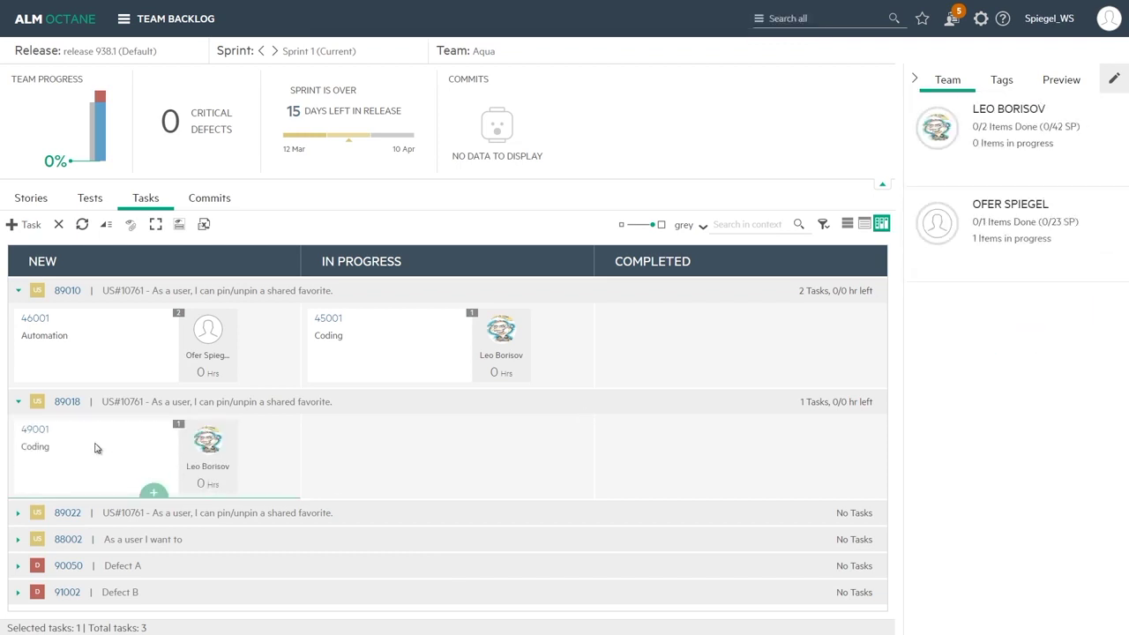
- Set the new Coding task's estimated hours to 12, save it and return to the task board
left_click(36, 430)
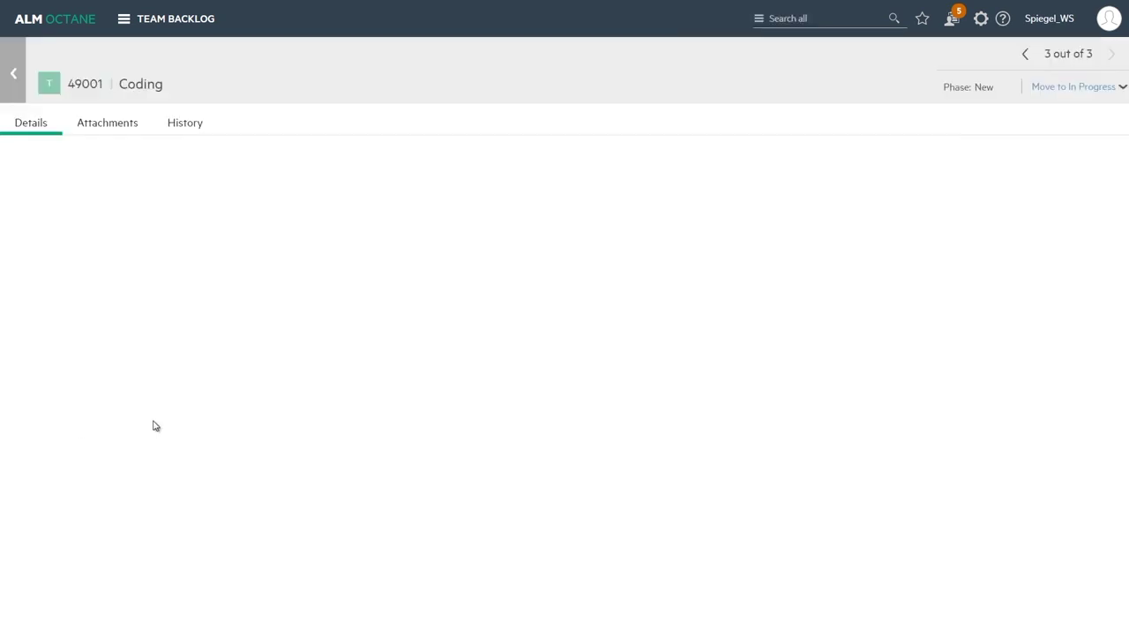
left_click(429, 258)
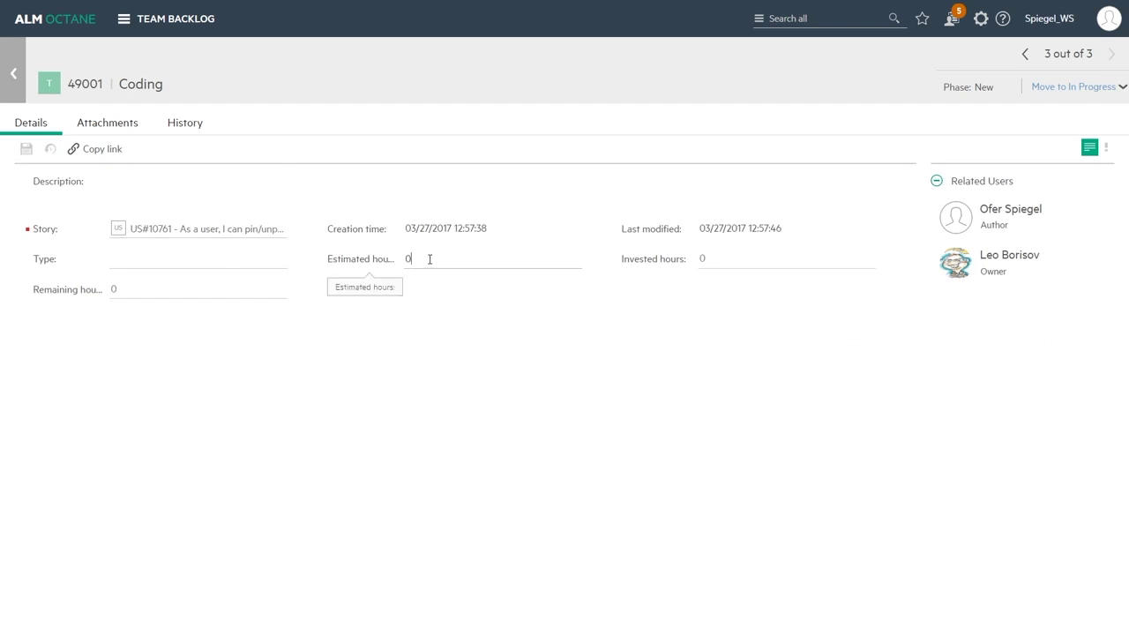
left_click_drag(415, 255, 399, 258)
type("12")
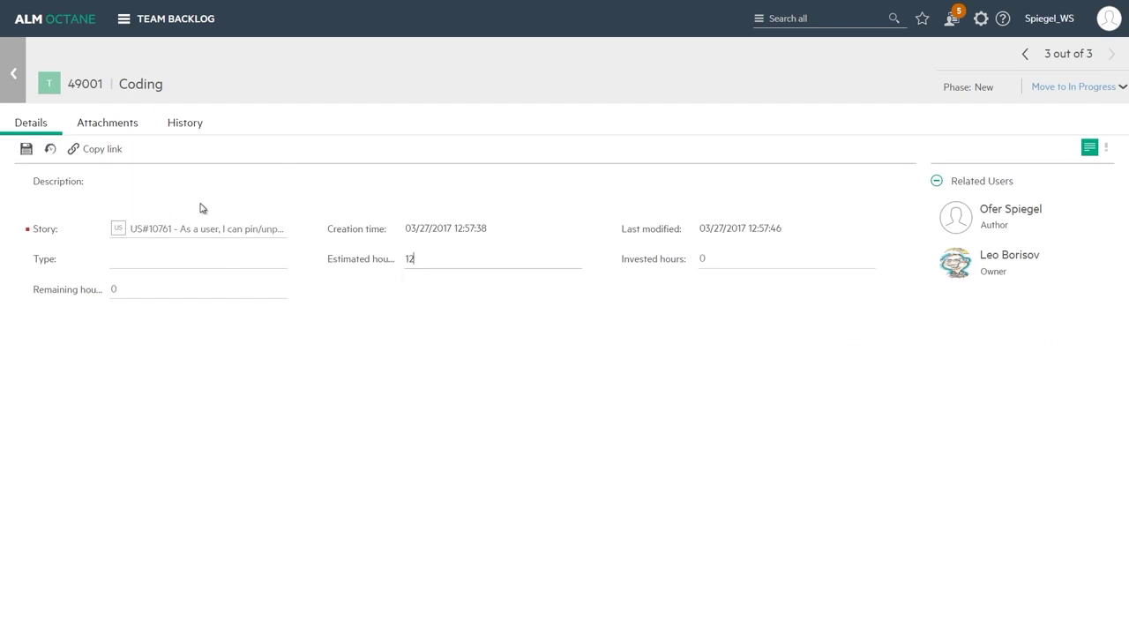
left_click(14, 73)
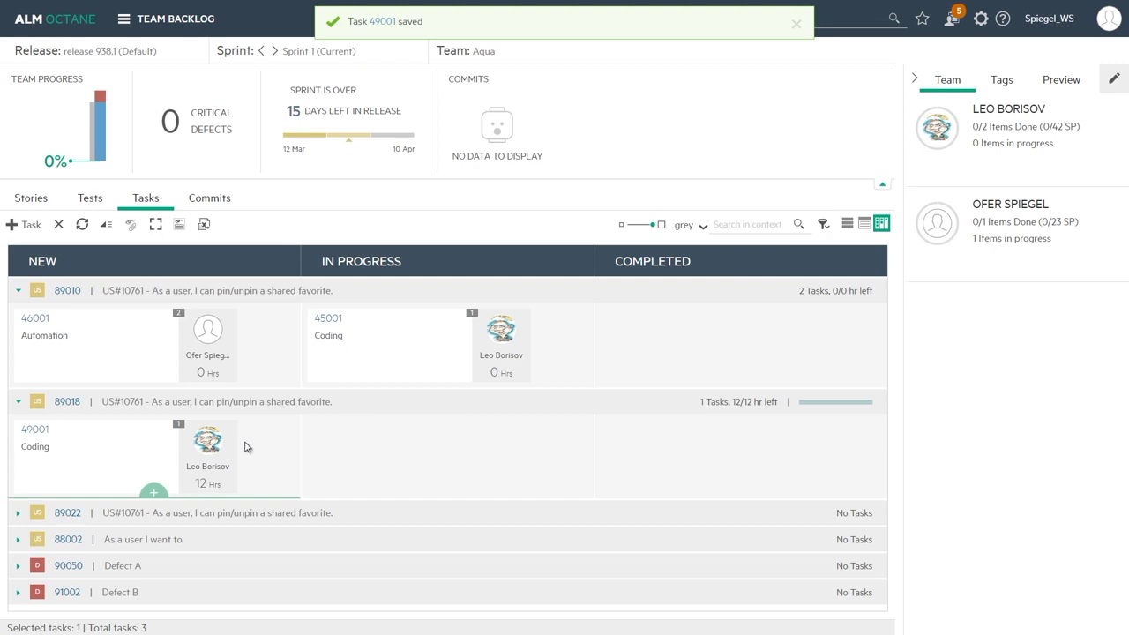
- Move user story 89018's Coding task to In Progress, and save 6 invested hours in its details
left_click_drag(111, 441, 424, 442)
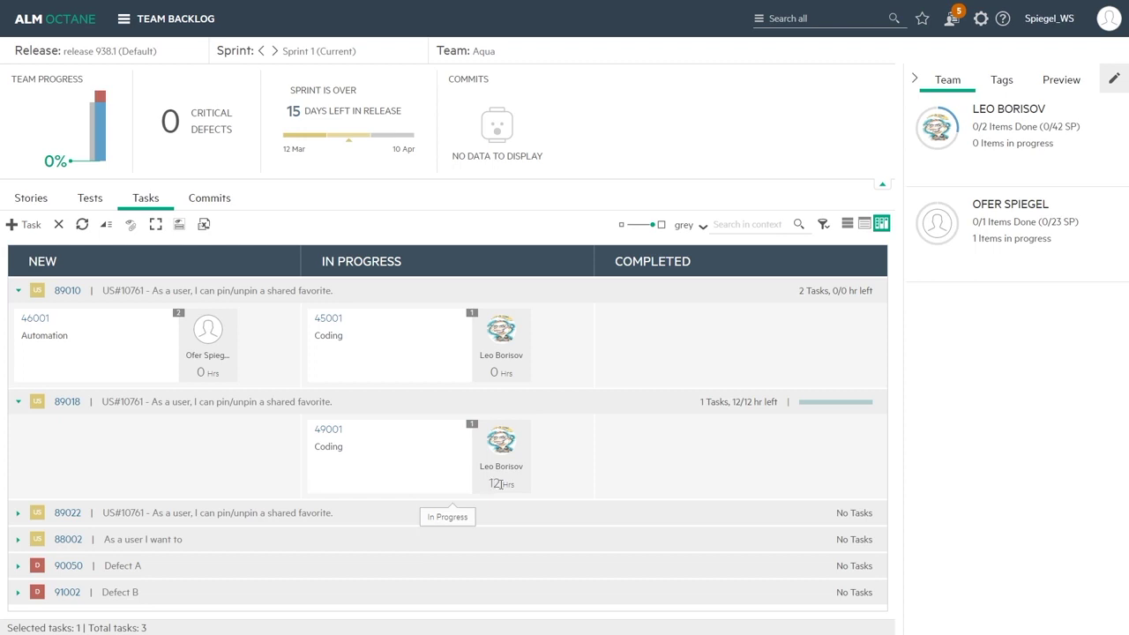
left_click(328, 429)
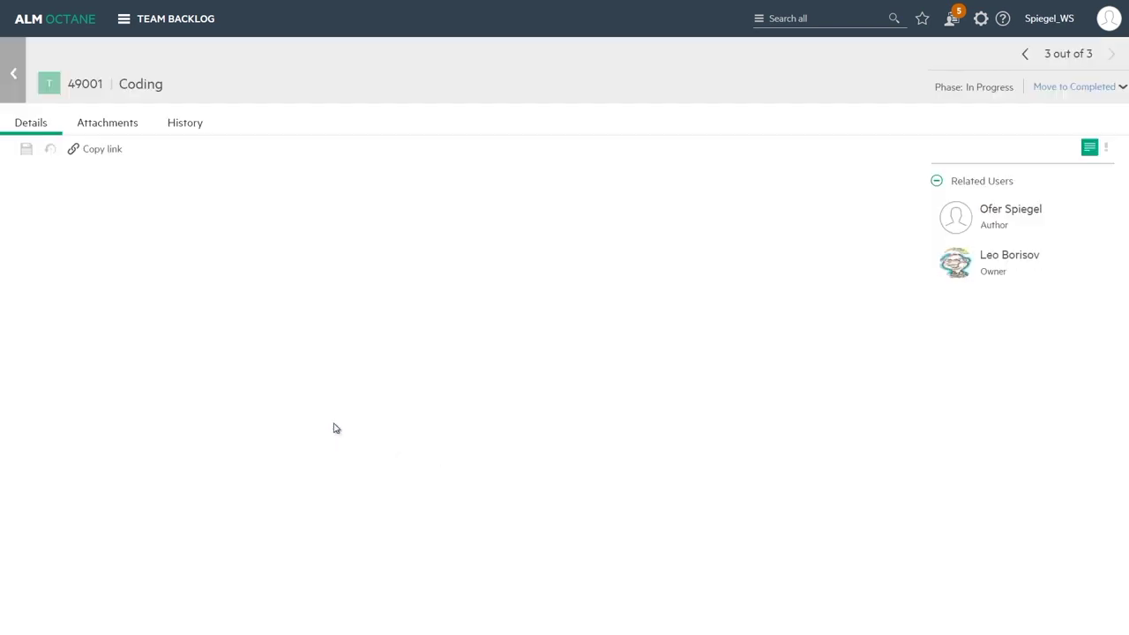
left_click(742, 262)
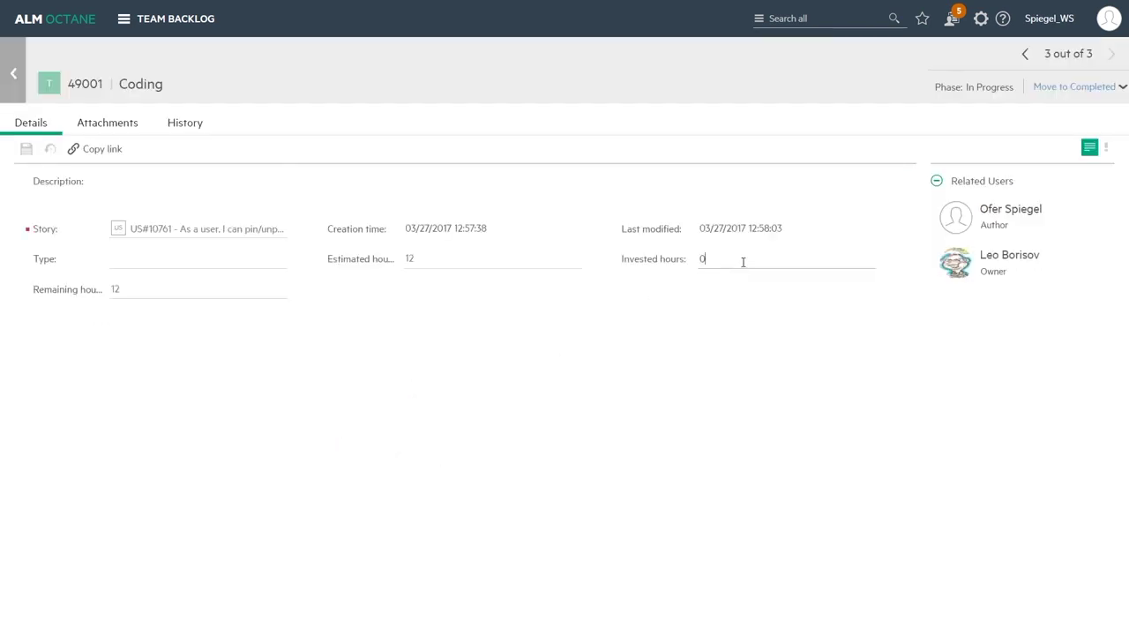
key("BackSpace")
type("6")
left_click(26, 150)
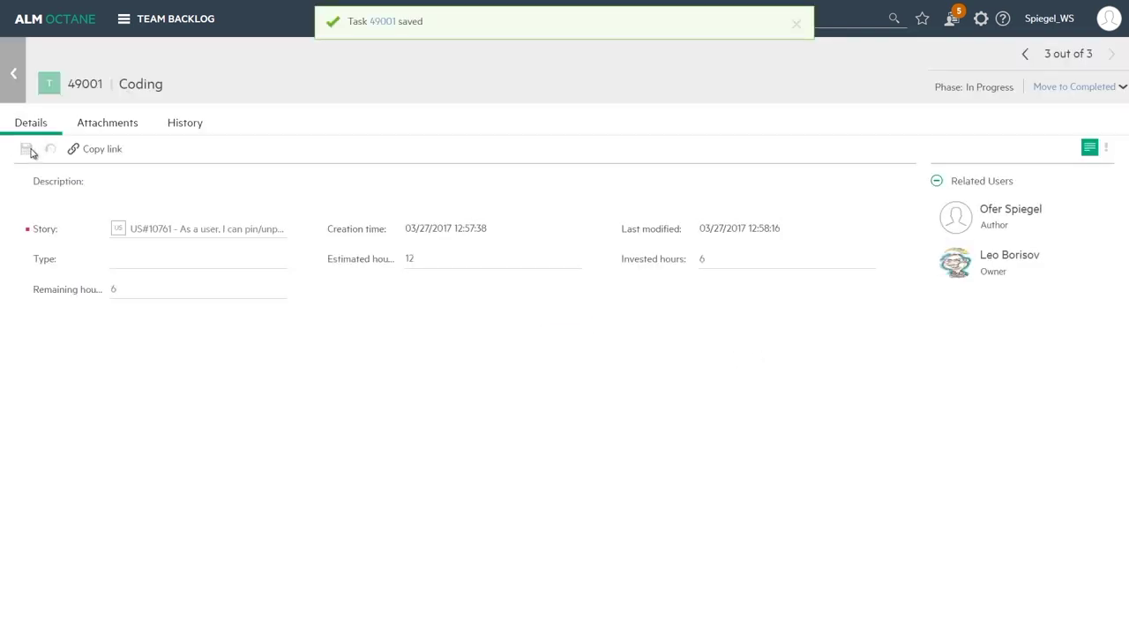
left_click(14, 76)
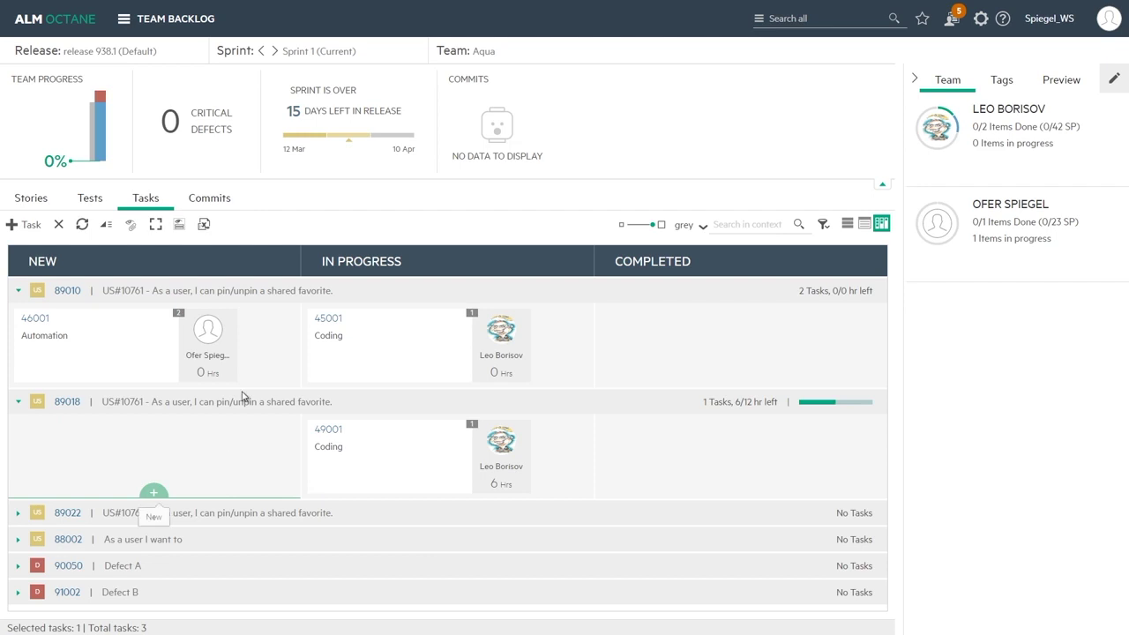
- View the task board in full screen and return to the normal view
left_click(155, 224)
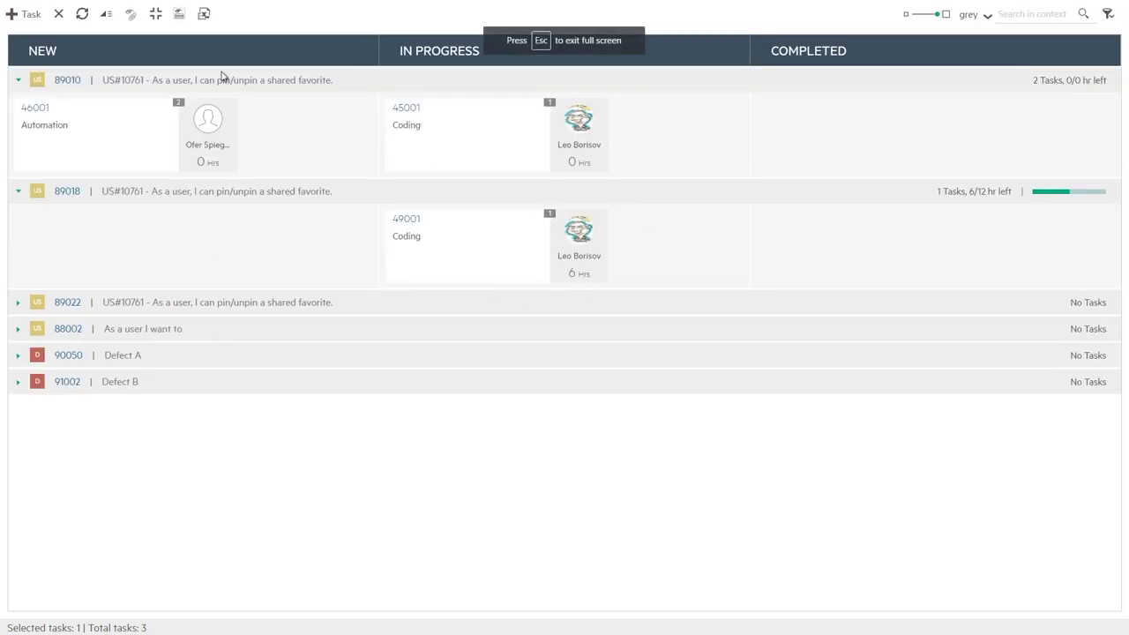
left_click(156, 15)
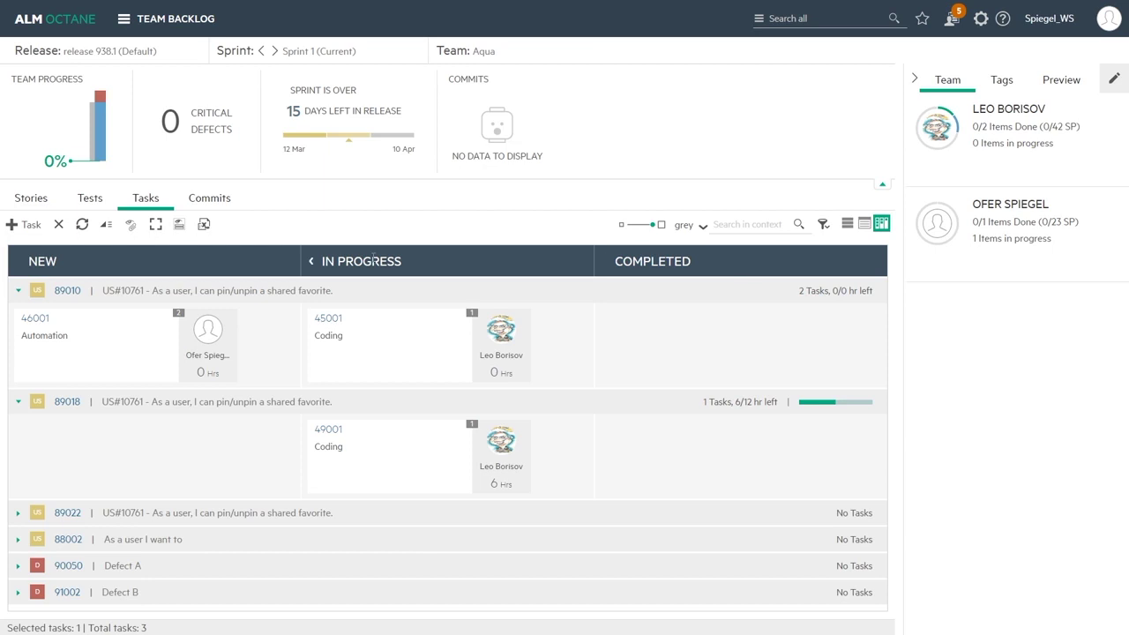
- On the stories board, create the defect "Styling of favorite is wrong" in the New column and assign it to the second team member
left_click(33, 197)
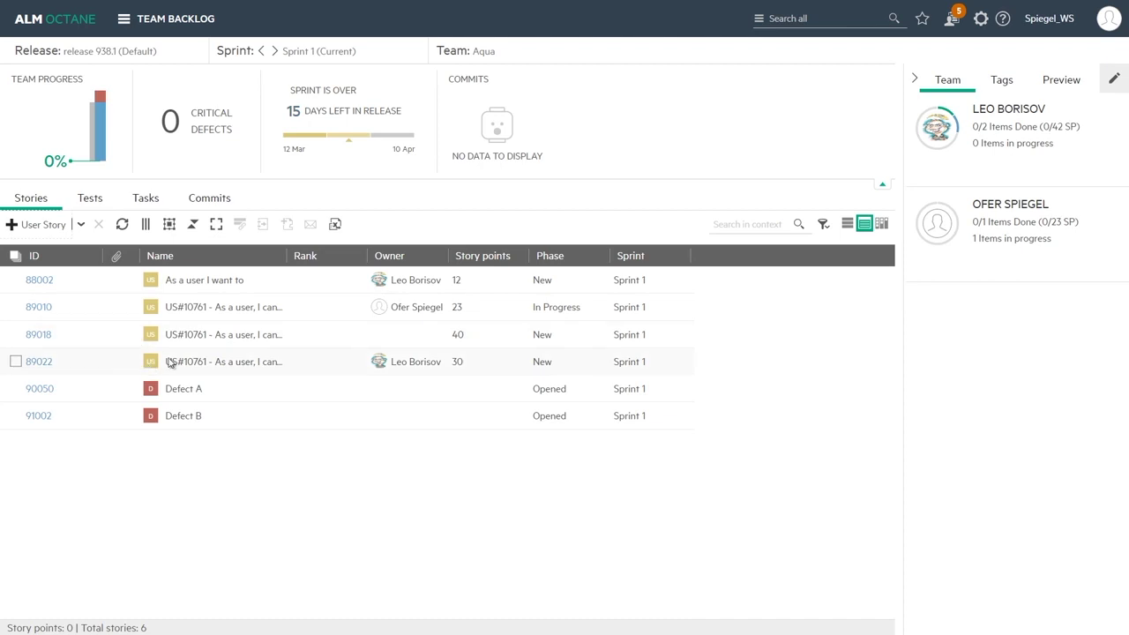
left_click(881, 224)
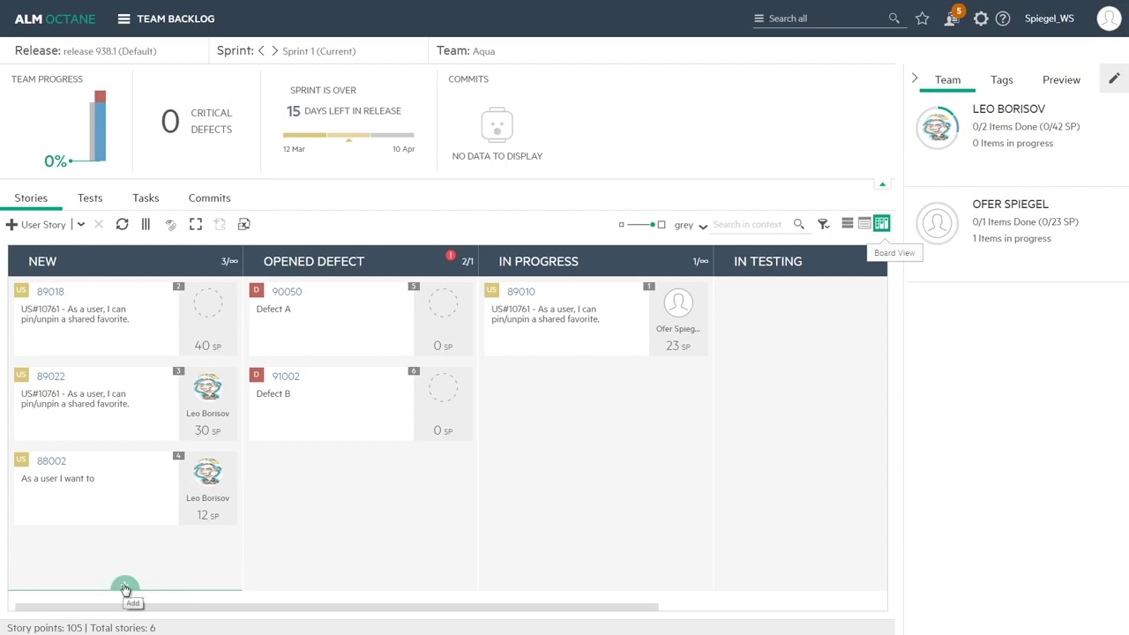
left_click(125, 588)
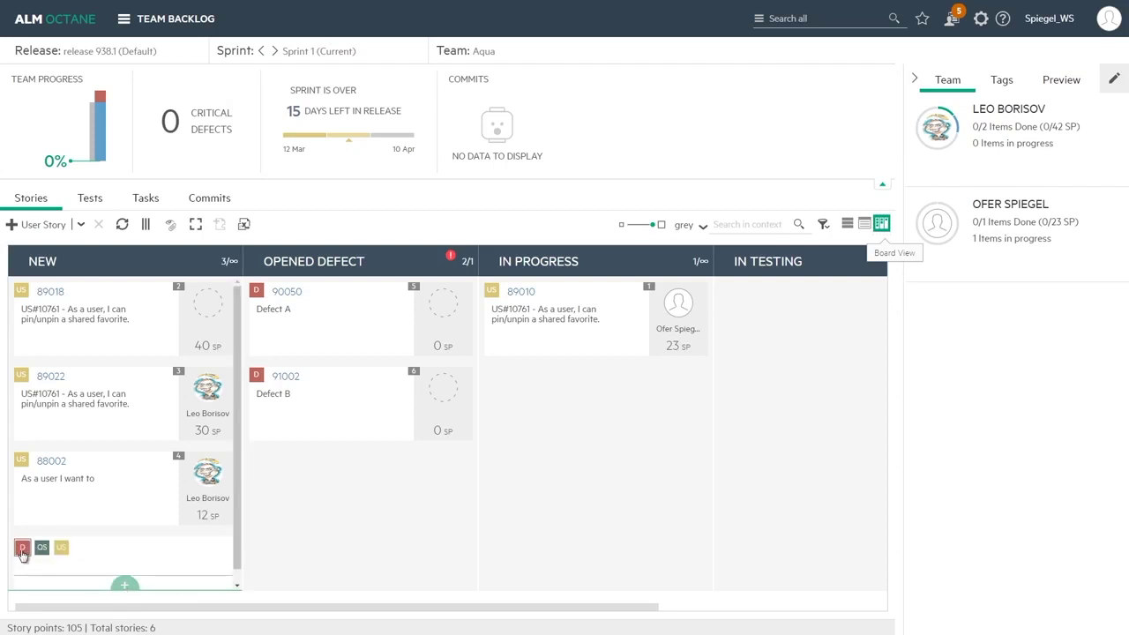
left_click(23, 550)
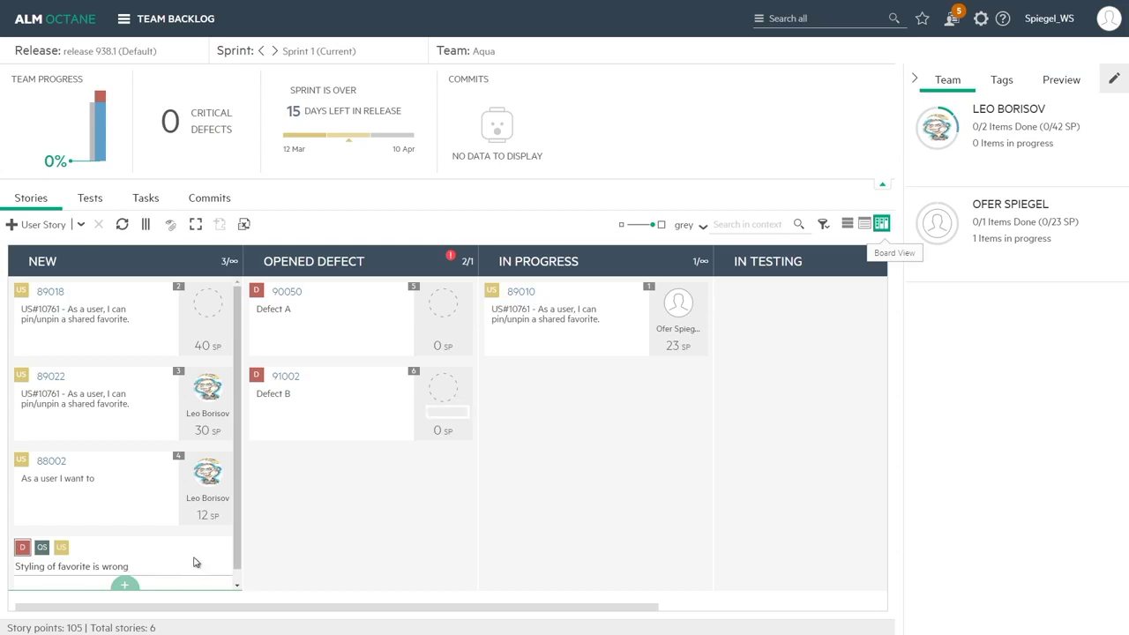
key("Return")
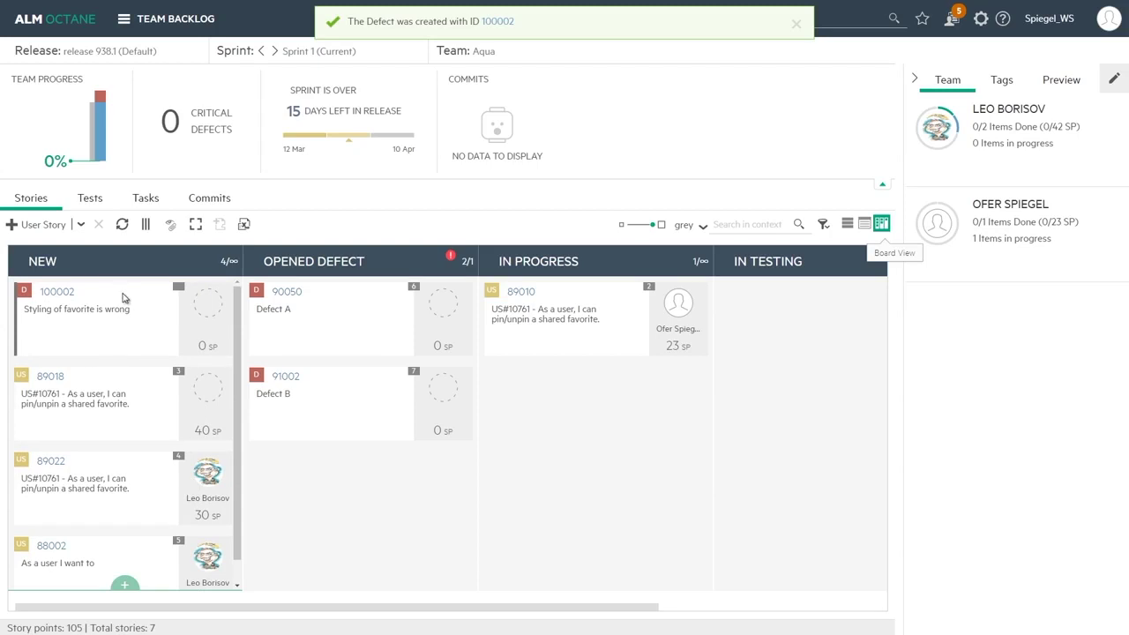
left_click_drag(123, 298, 1026, 208)
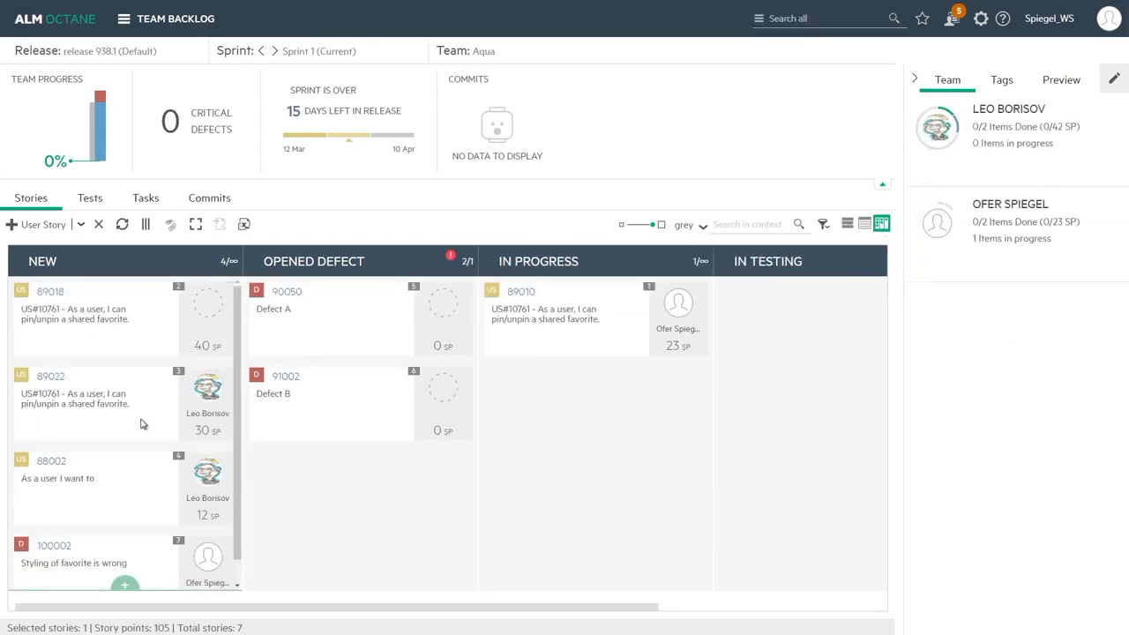
- Move the defect "Styling of favorite is wrong" to the Opened Defect column and set that column's item limit to 3
scroll(128, 494, "down", 1)
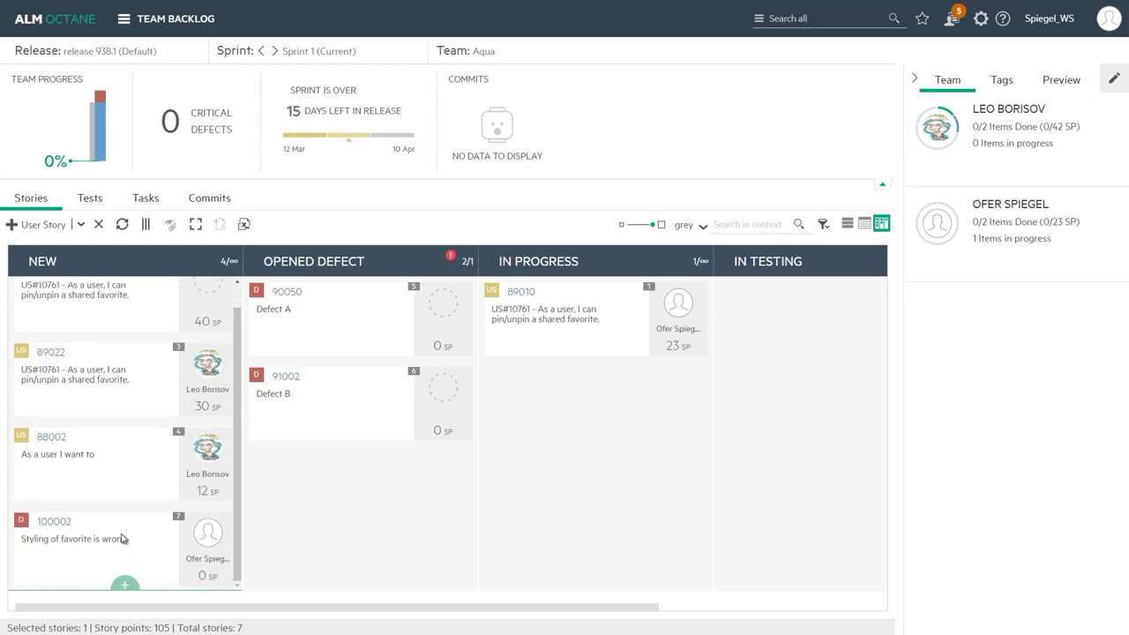
left_click_drag(81, 524, 341, 482)
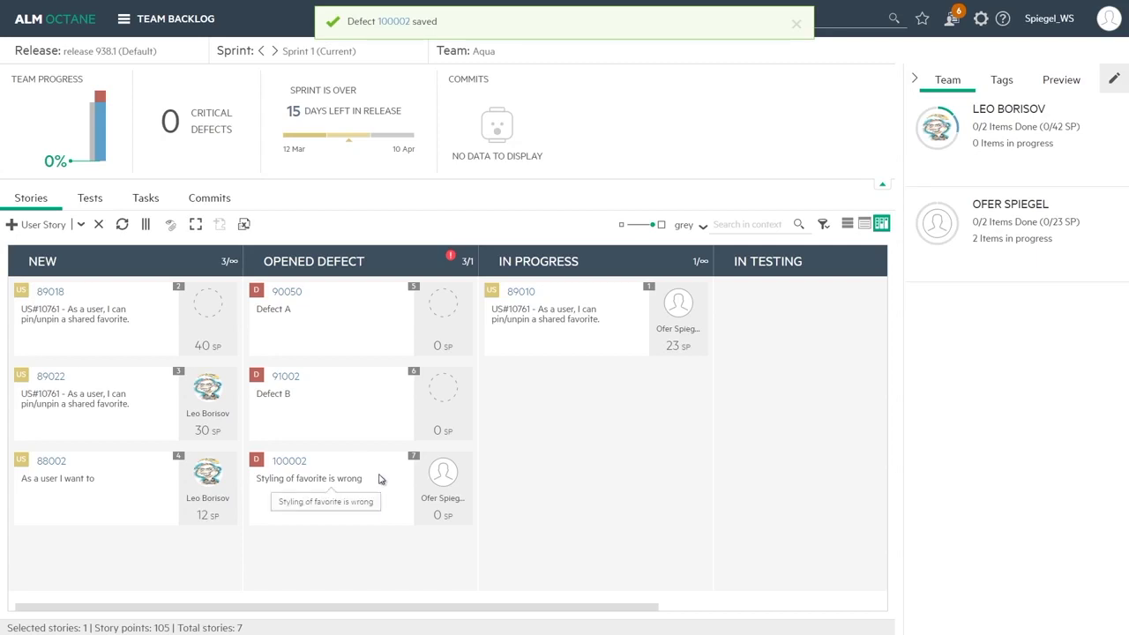
left_click(468, 263)
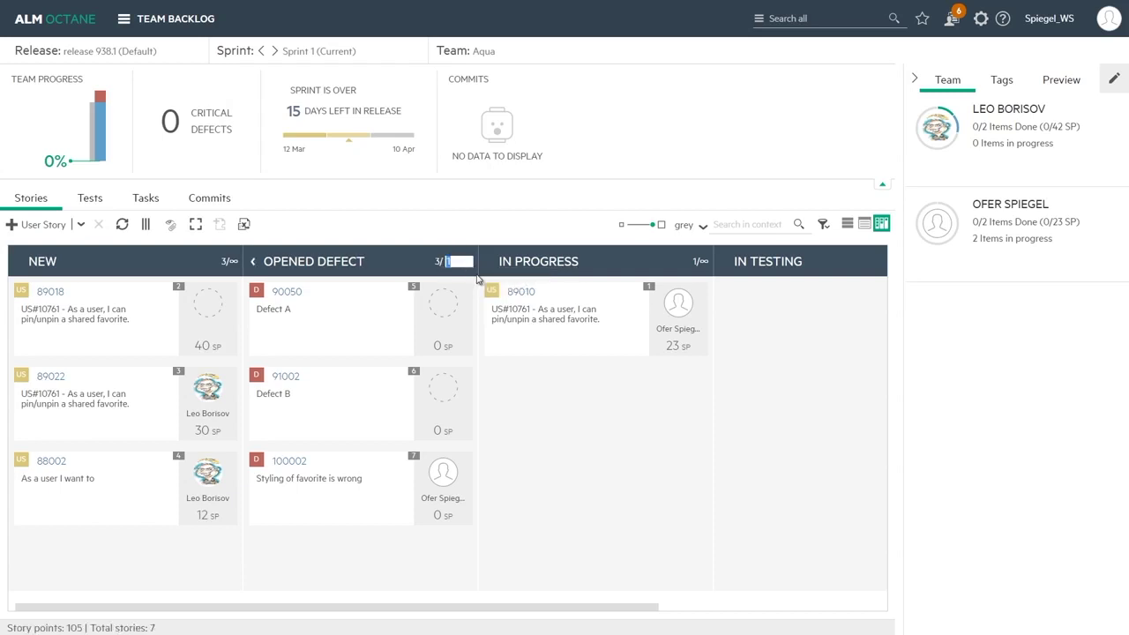
type("3")
left_click(514, 408)
left_click(363, 462)
mouse_move(364, 462)
left_mouse_down()
mouse_move(113, 535)
mouse_move(563, 488)
mouse_move(493, 485)
mouse_move(604, 449)
mouse_move(827, 436)
mouse_move(657, 444)
mouse_move(342, 515)
mouse_move(361, 468)
left_mouse_up()
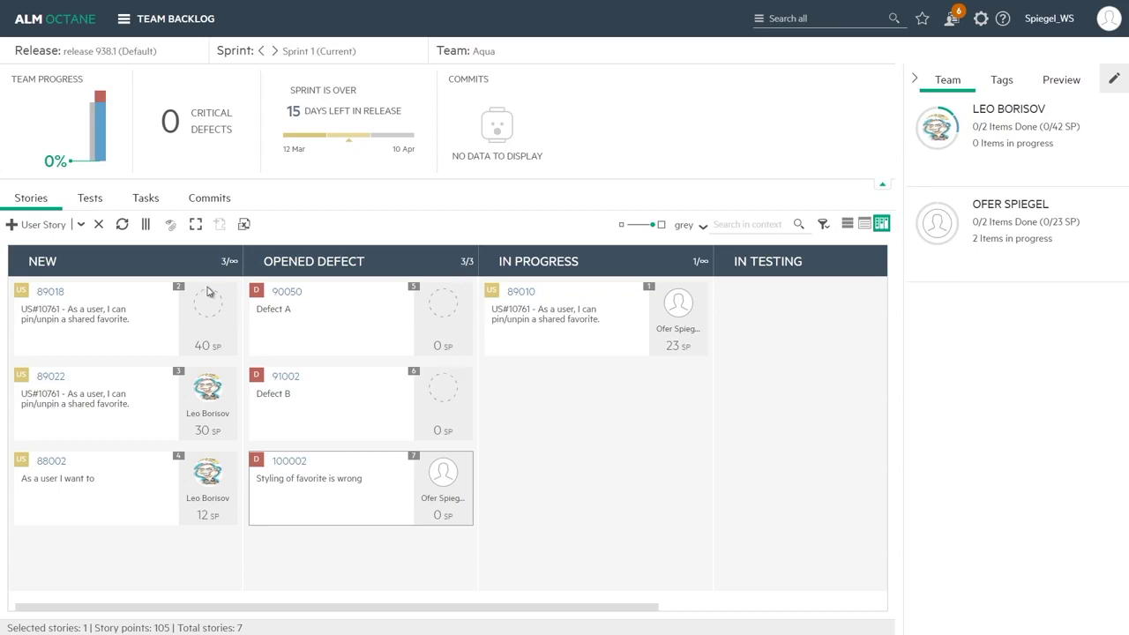
- Rename the New column of the stories board to "Start"
left_click(51, 266)
key("ctrl+a")
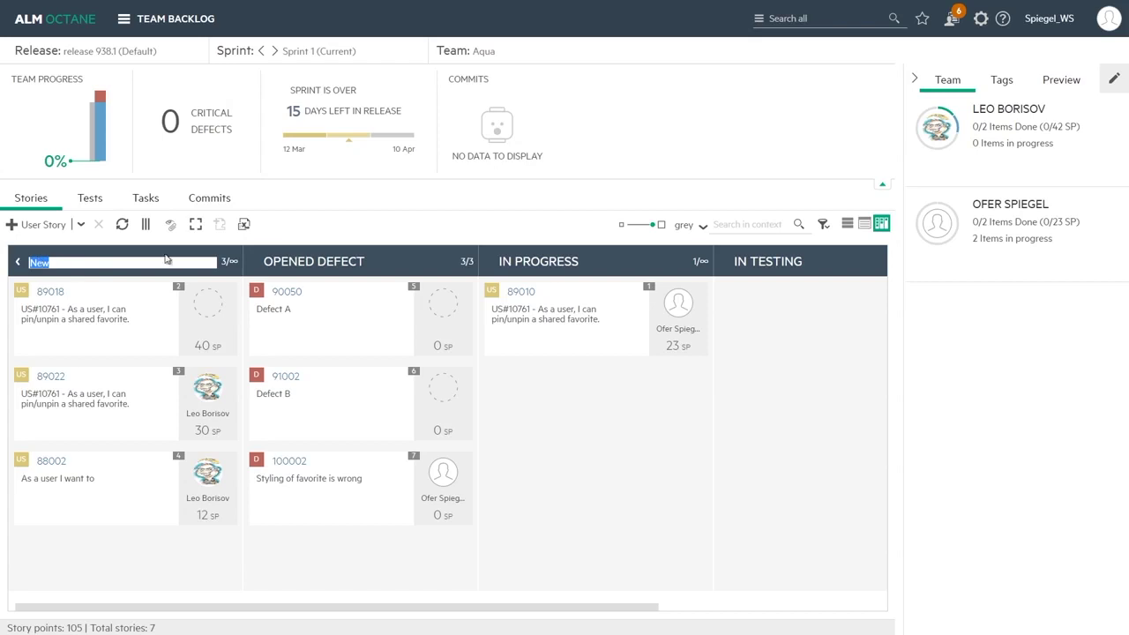
type("Start")
left_click(154, 312)
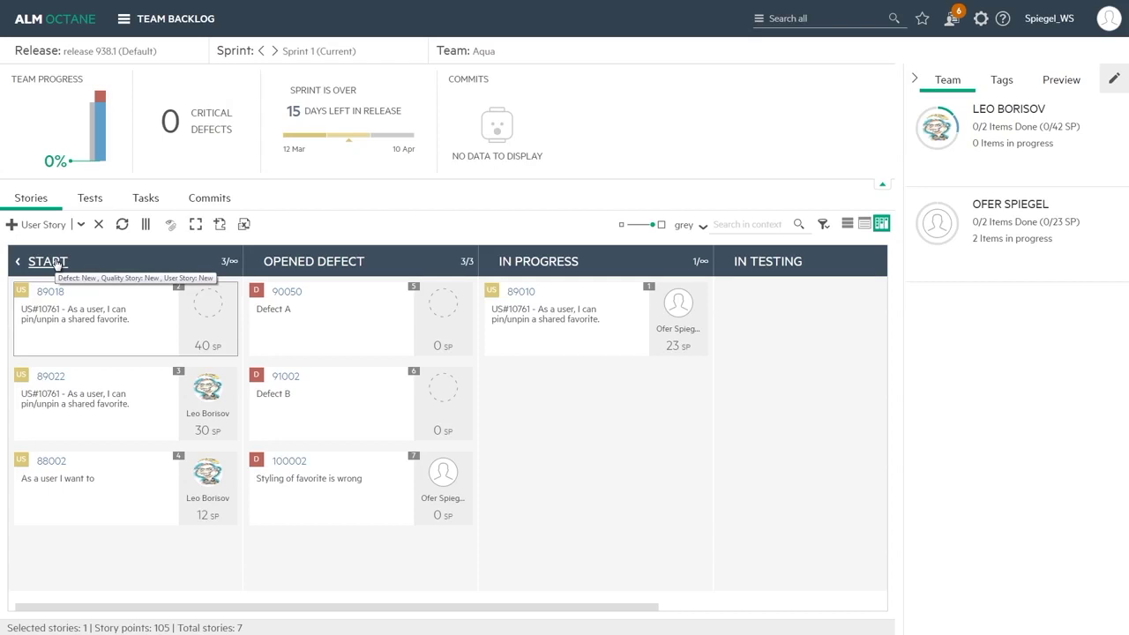
- Examine the defect, story and quality story phases mapped to the Start column, and close the dialog without changes
right_click(96, 262)
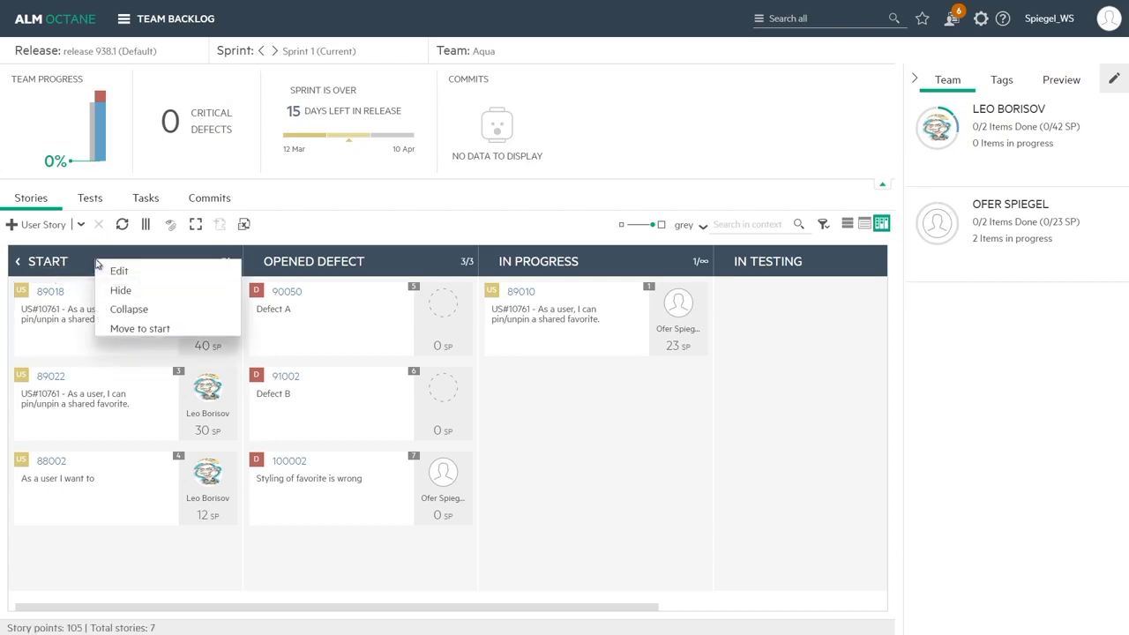
left_click(117, 271)
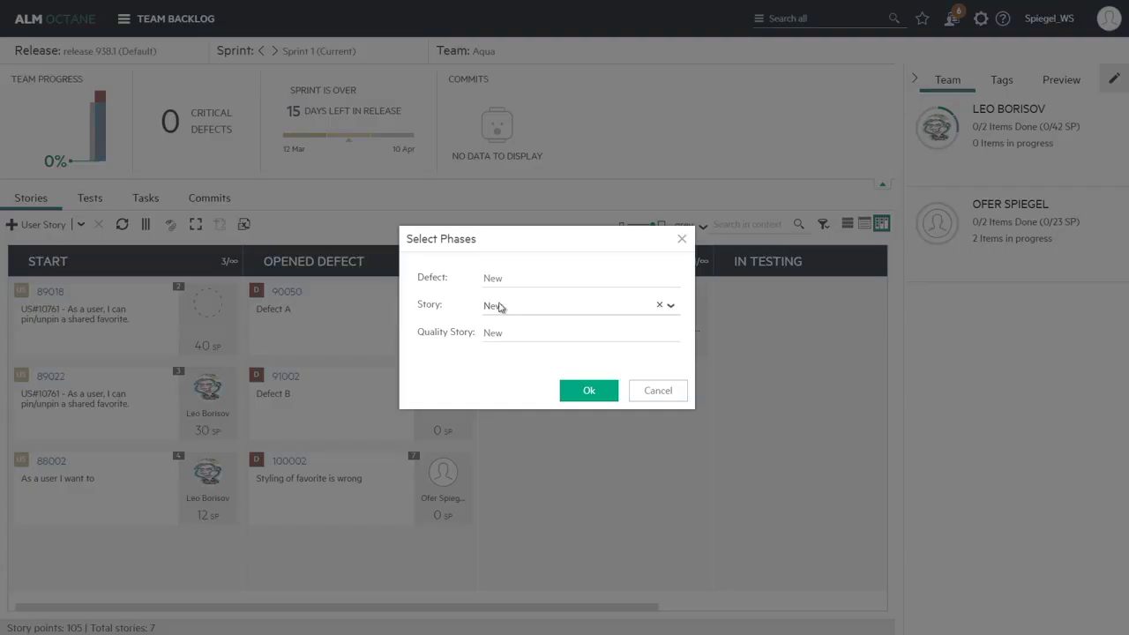
left_click(658, 394)
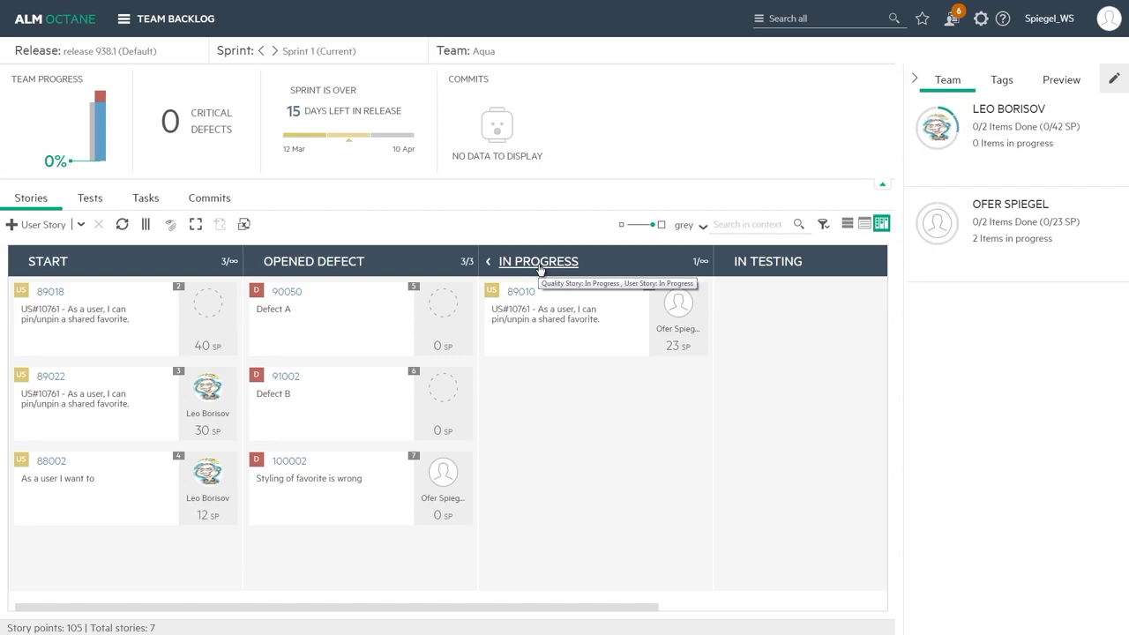
- Map the defect phase Opened to the In Progress column of the stories board
right_click(597, 268)
left_click(608, 276)
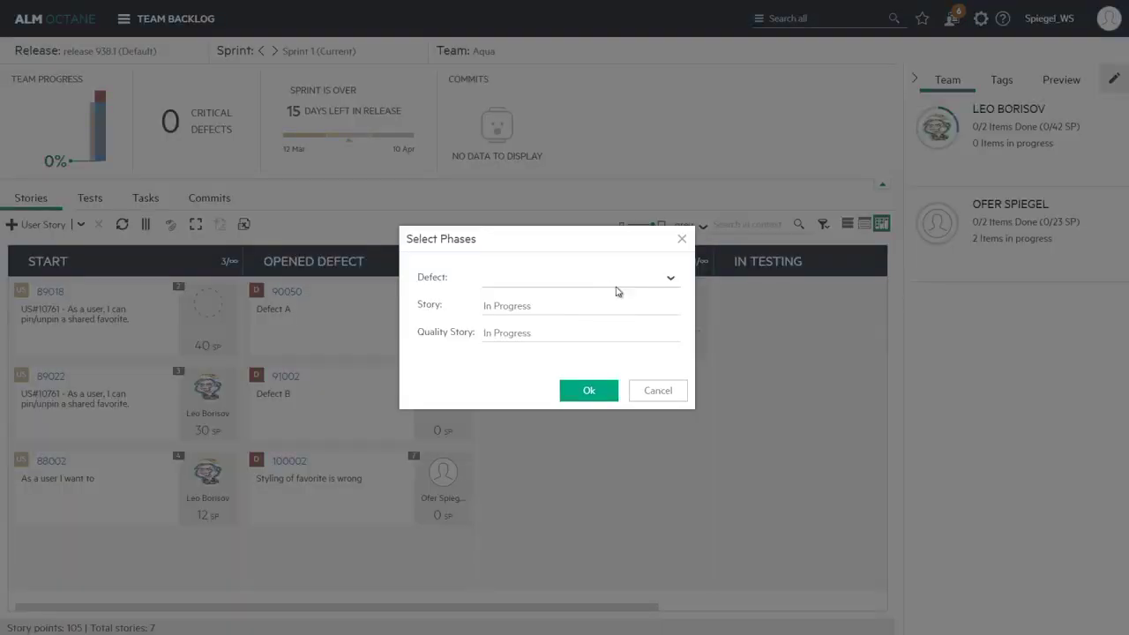
left_click(670, 279)
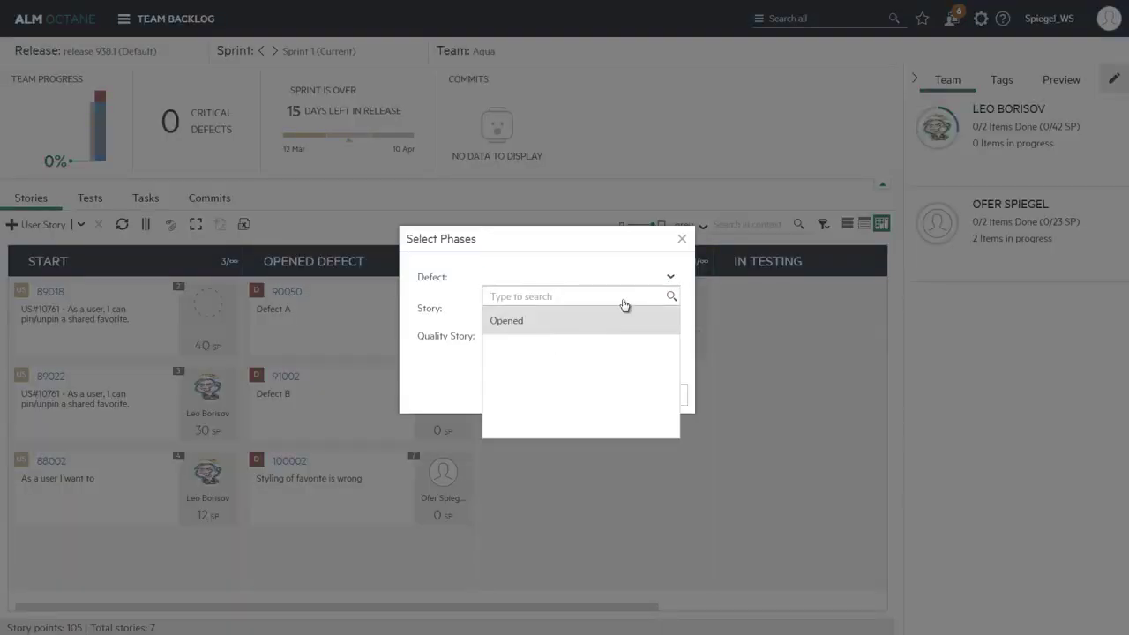
left_click(547, 325)
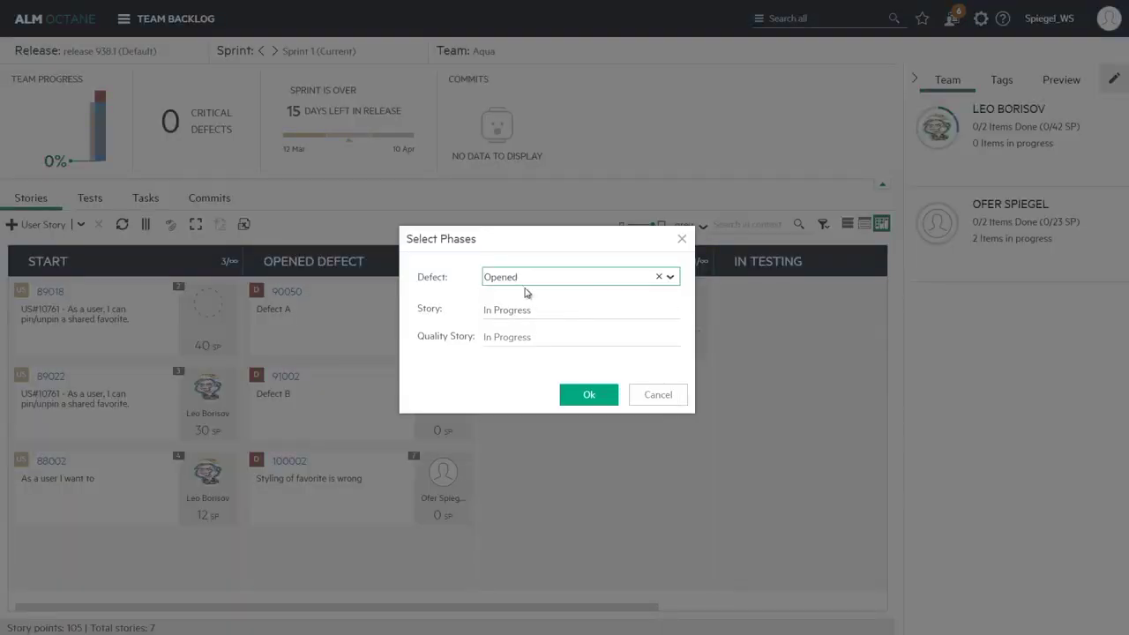
left_click(588, 399)
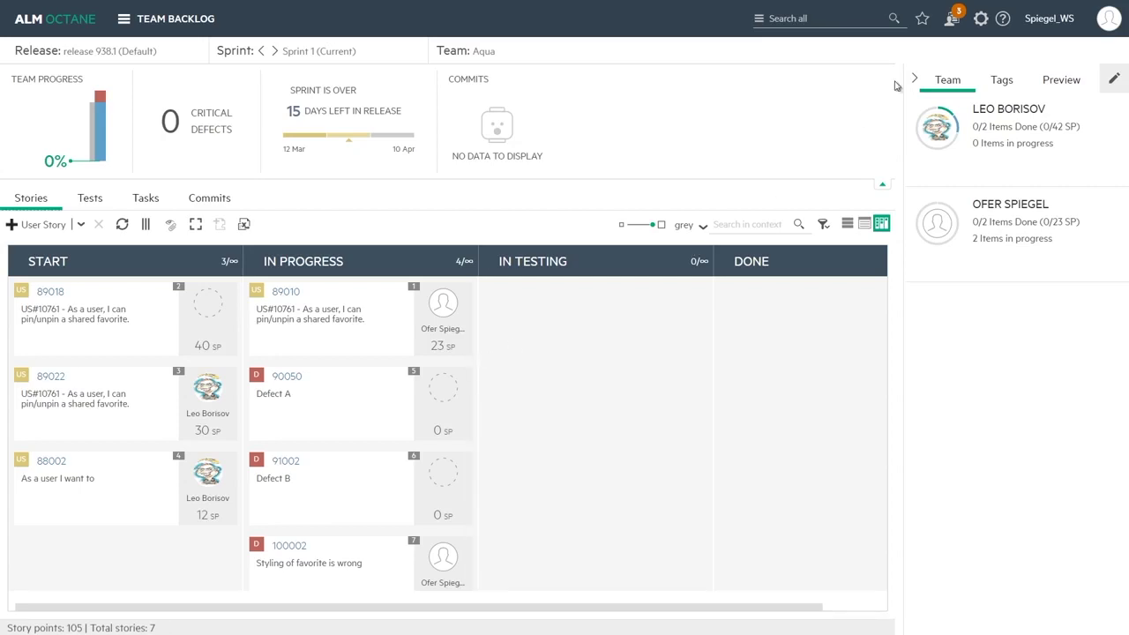
- Open the personal work items and move the defect "Styling of favorite is wrong" to the Fixed phase
left_click(953, 19)
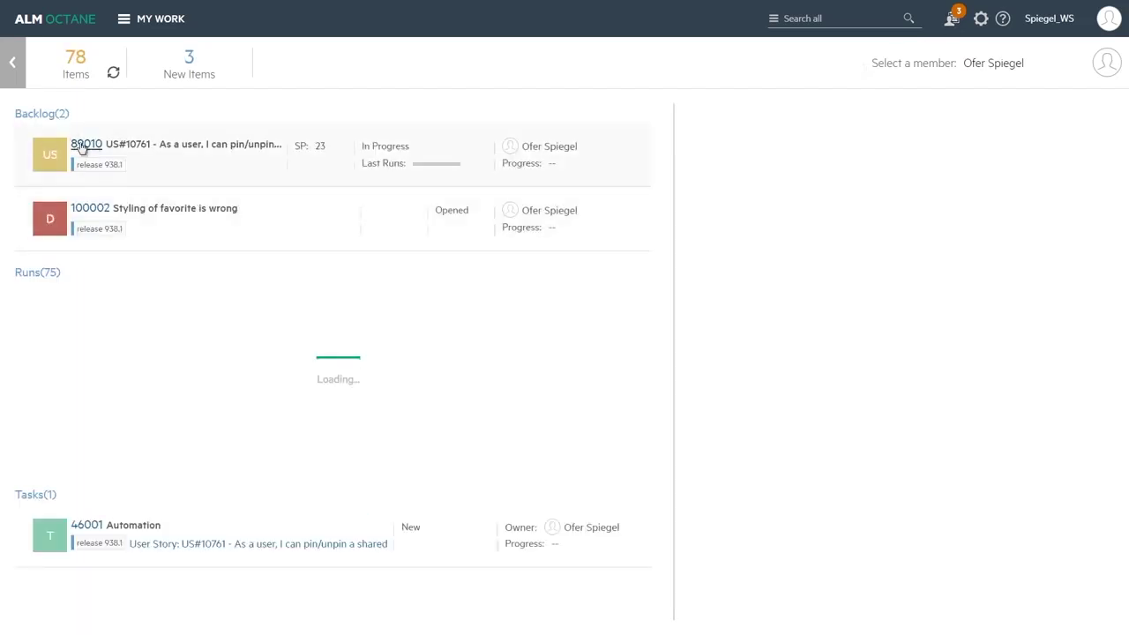
left_click(173, 156)
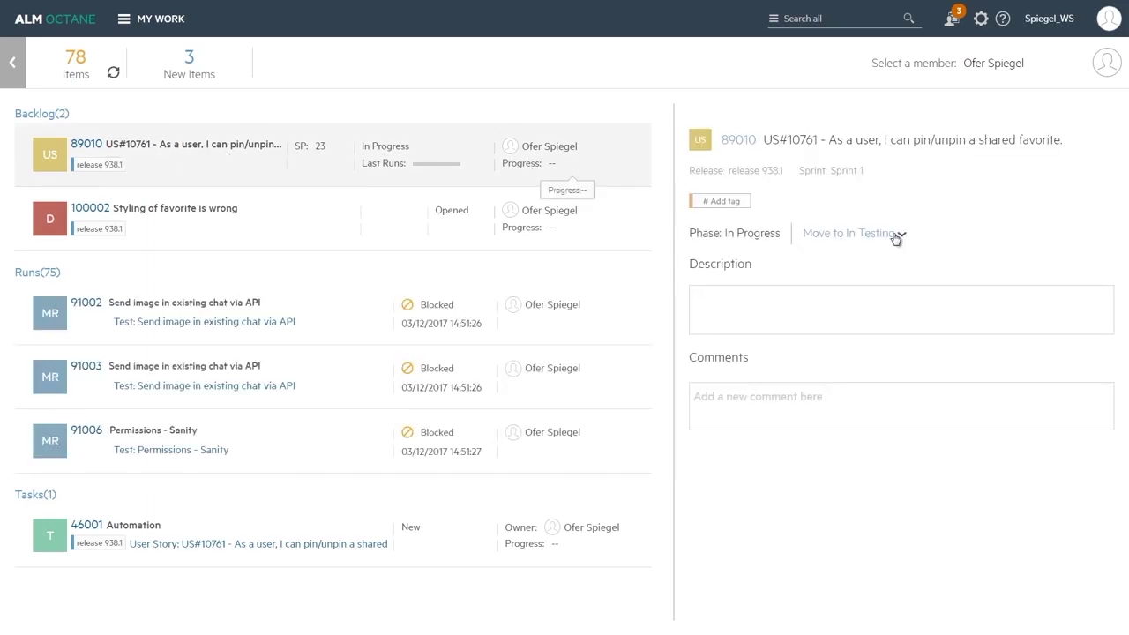
left_click(388, 228)
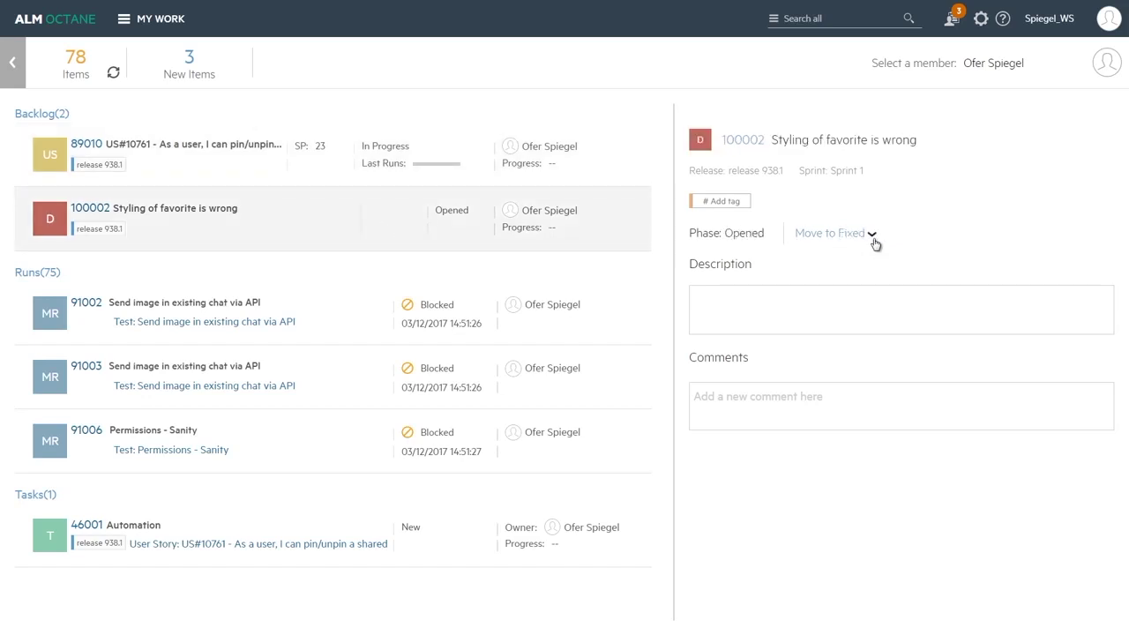
left_click(837, 234)
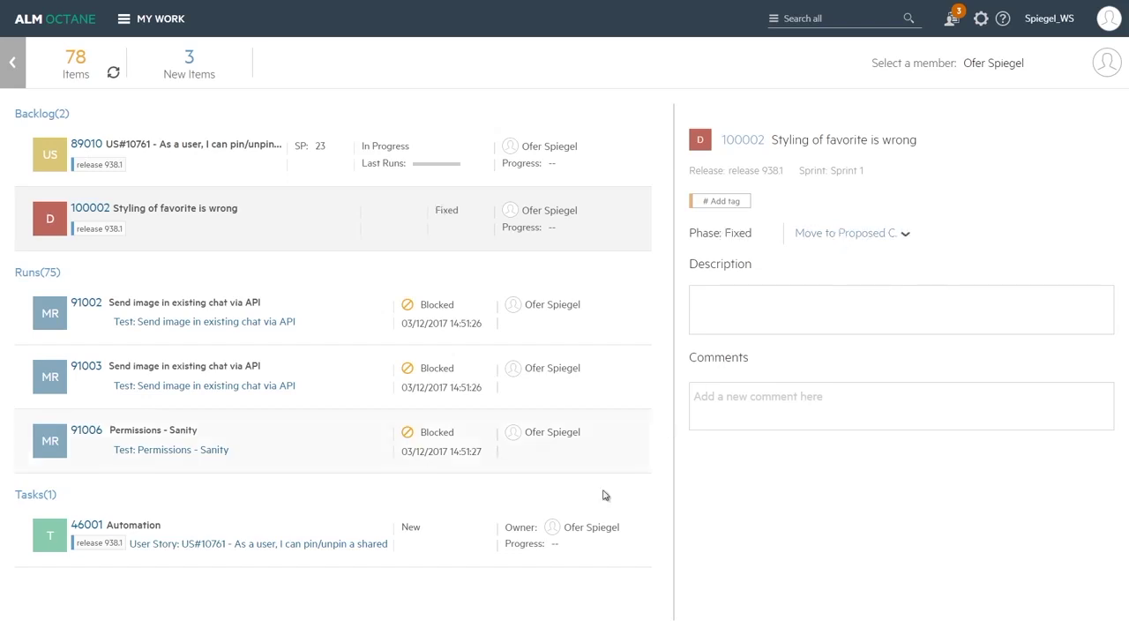
- Add the comment "Fixed it" with a grinning emoji to the defect "Styling of favorite is wrong"
left_click(713, 414)
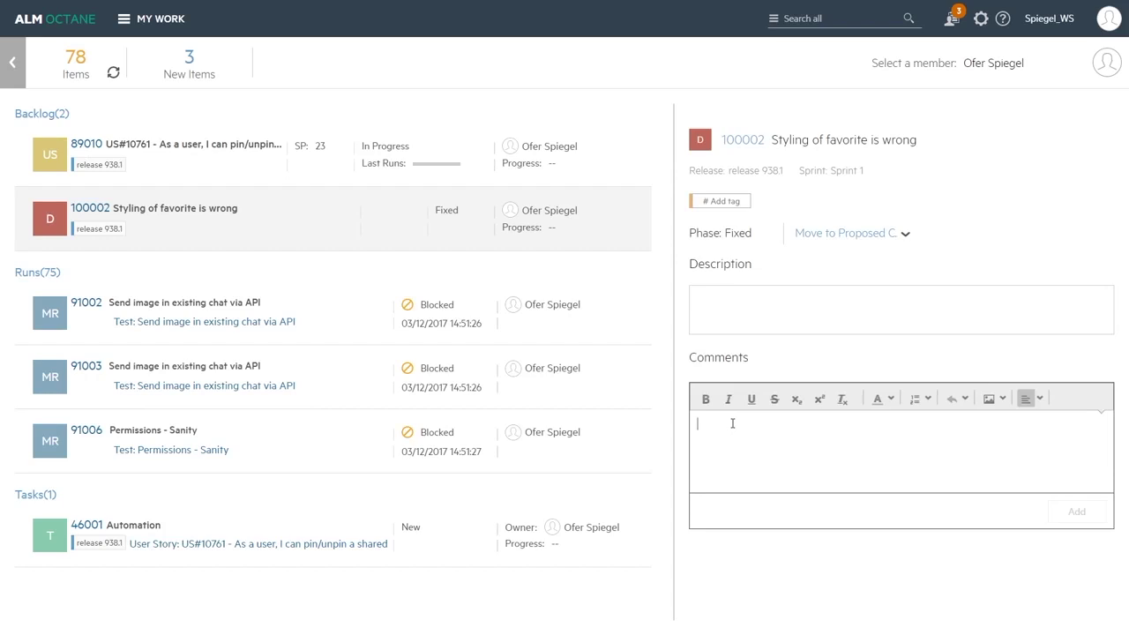
type("Fixed it:")
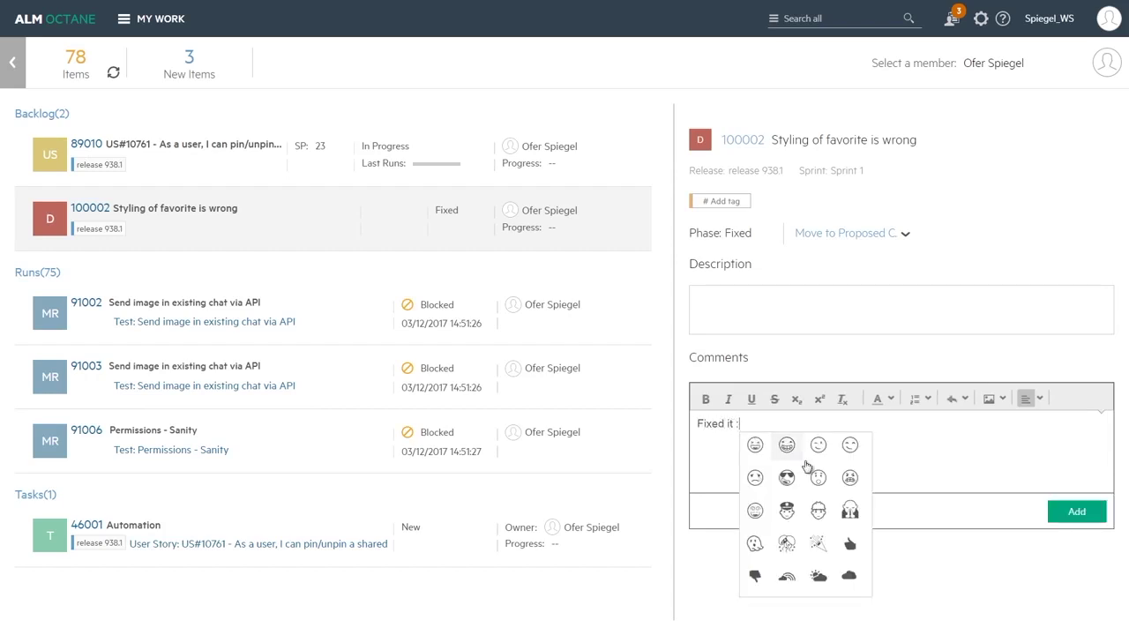
left_click(785, 446)
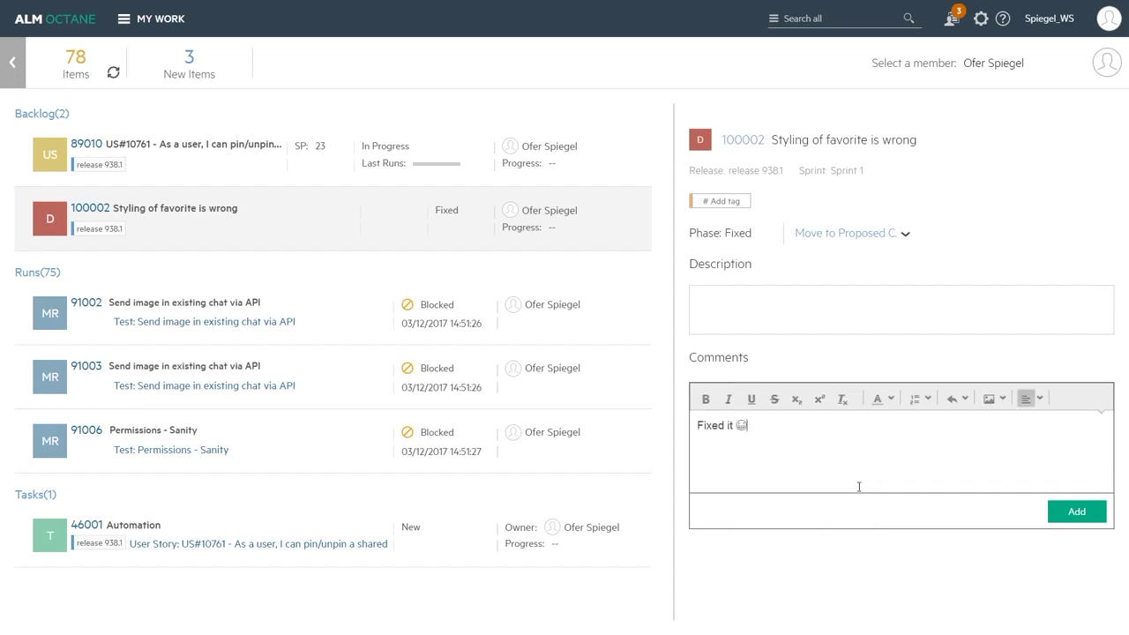
left_click(1056, 512)
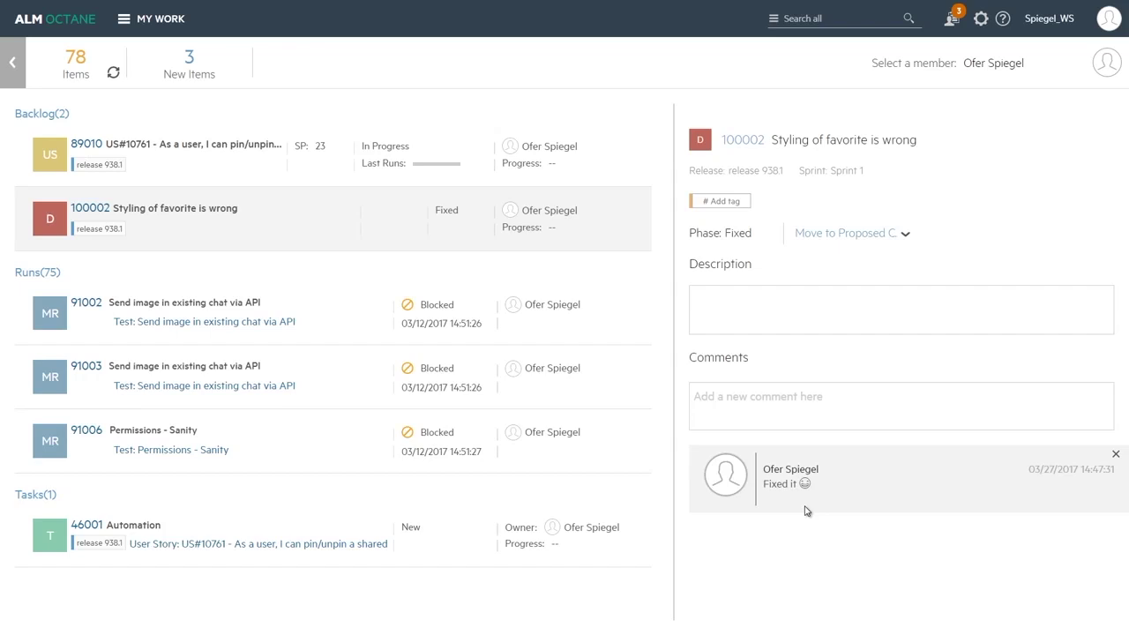
- Move the Automation task to In Progress and return to the team backlog to show its task board
left_click(244, 523)
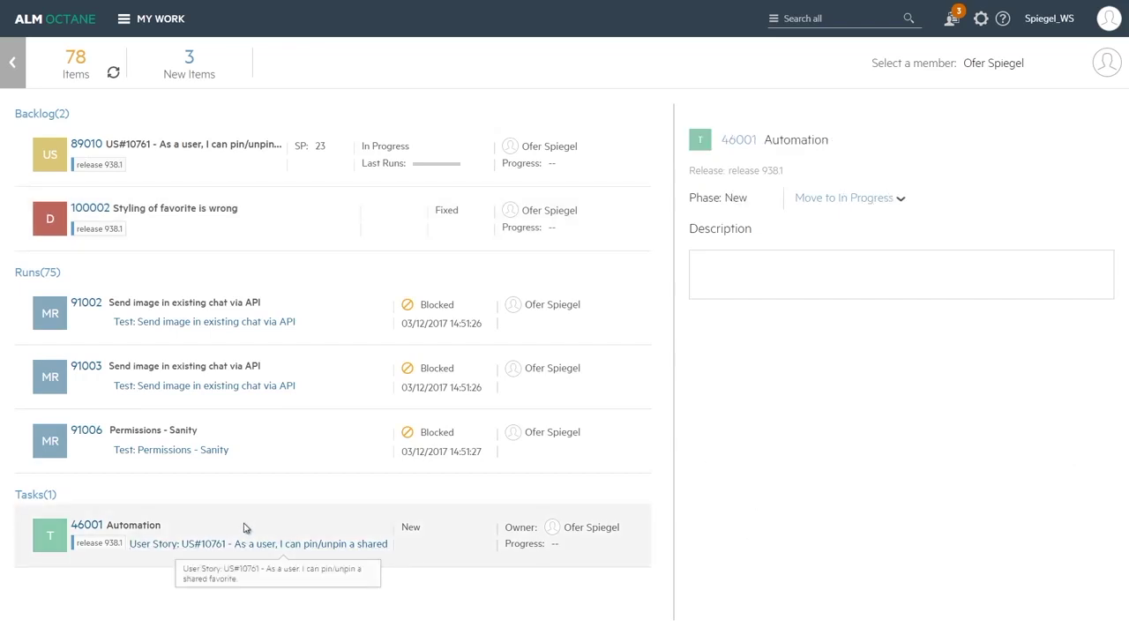
left_click(854, 199)
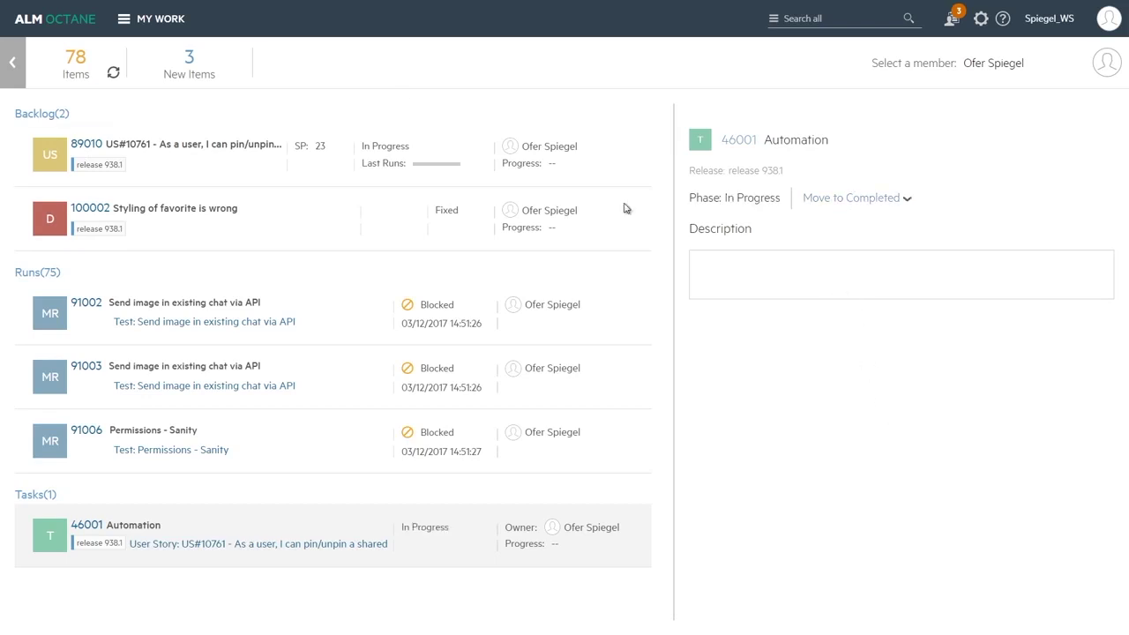
left_click(14, 64)
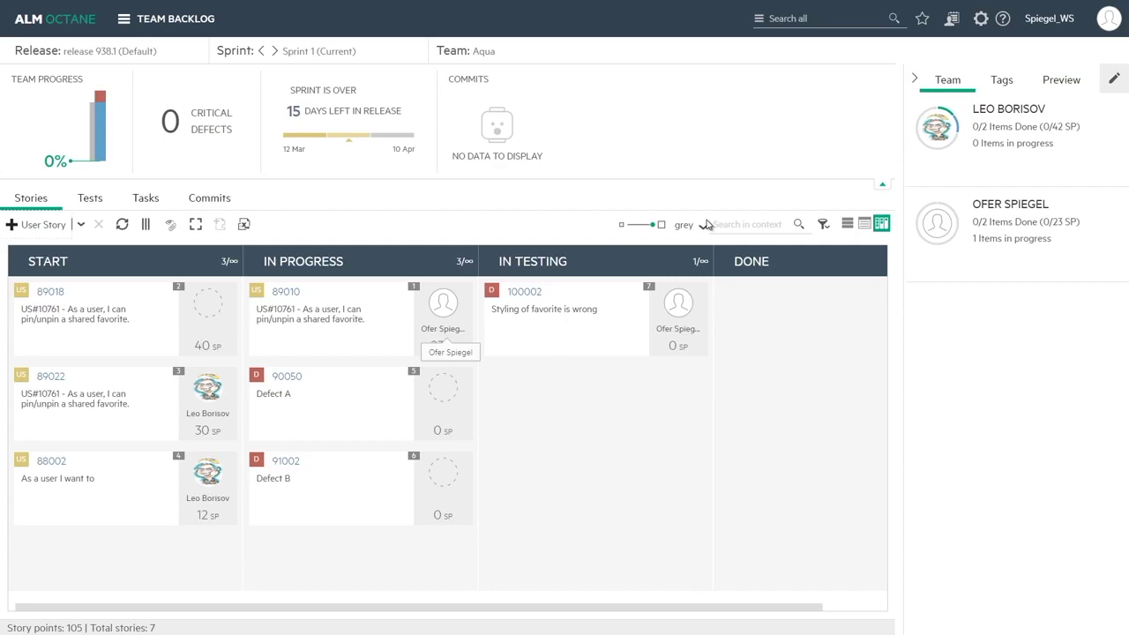
left_click(146, 200)
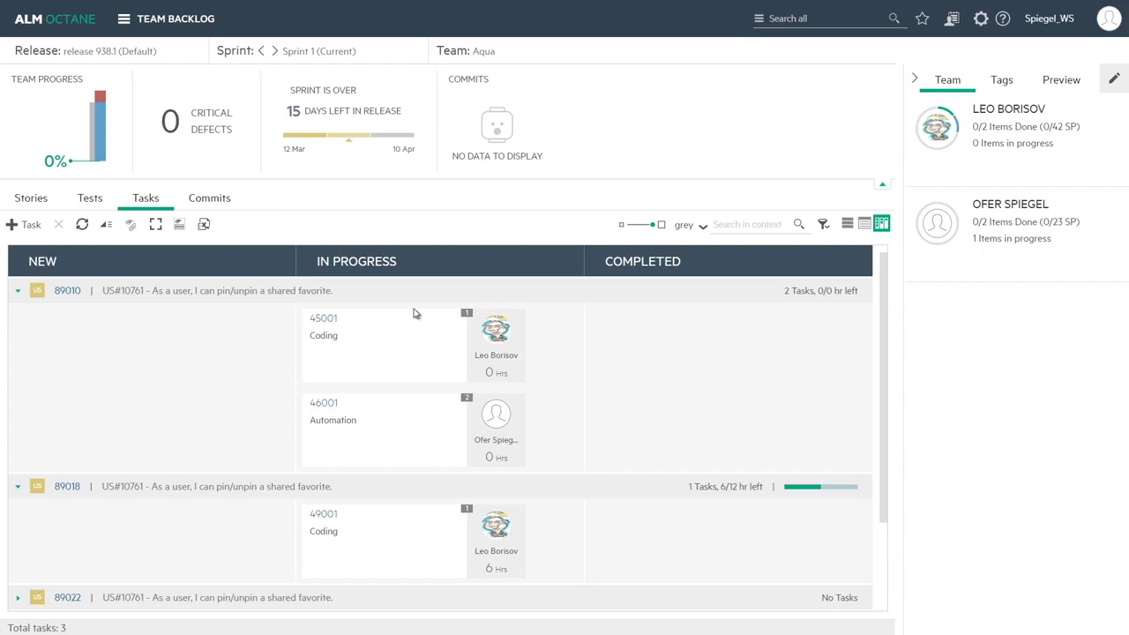
- Open the dashboard and hide the Architecture series in the Feature Status chart
left_click(129, 28)
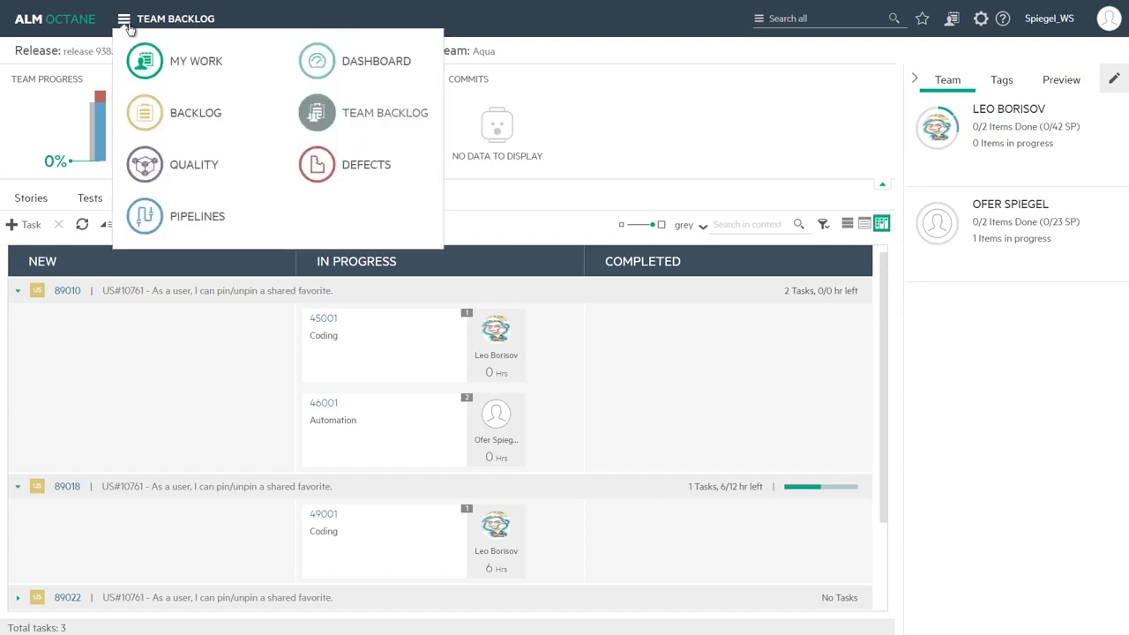
left_click(339, 68)
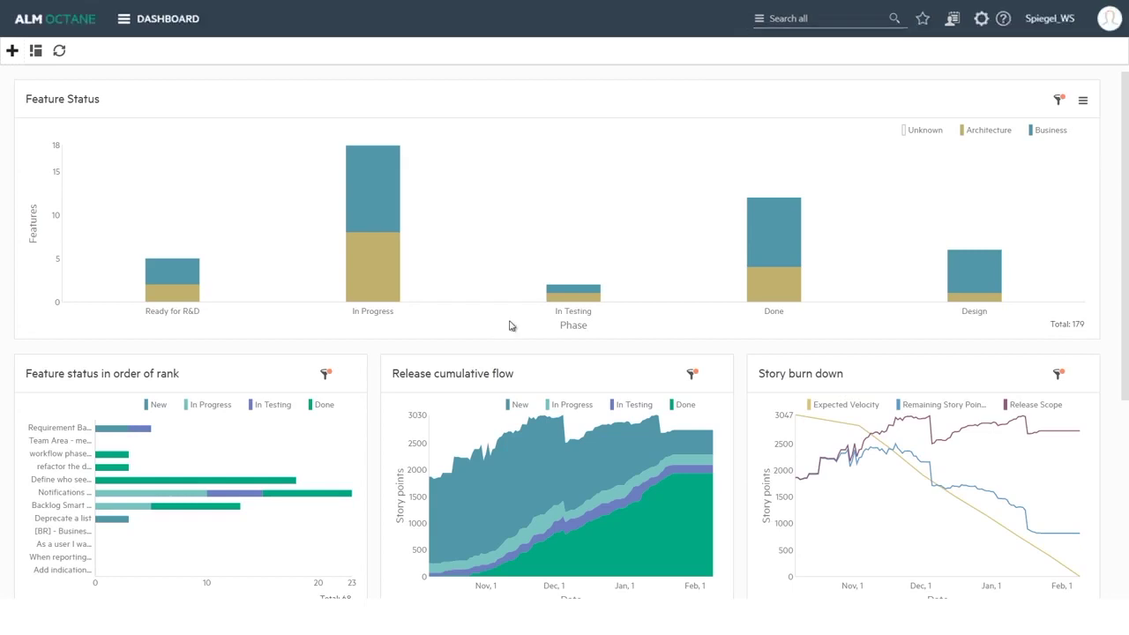
mouse_move(845, 281)
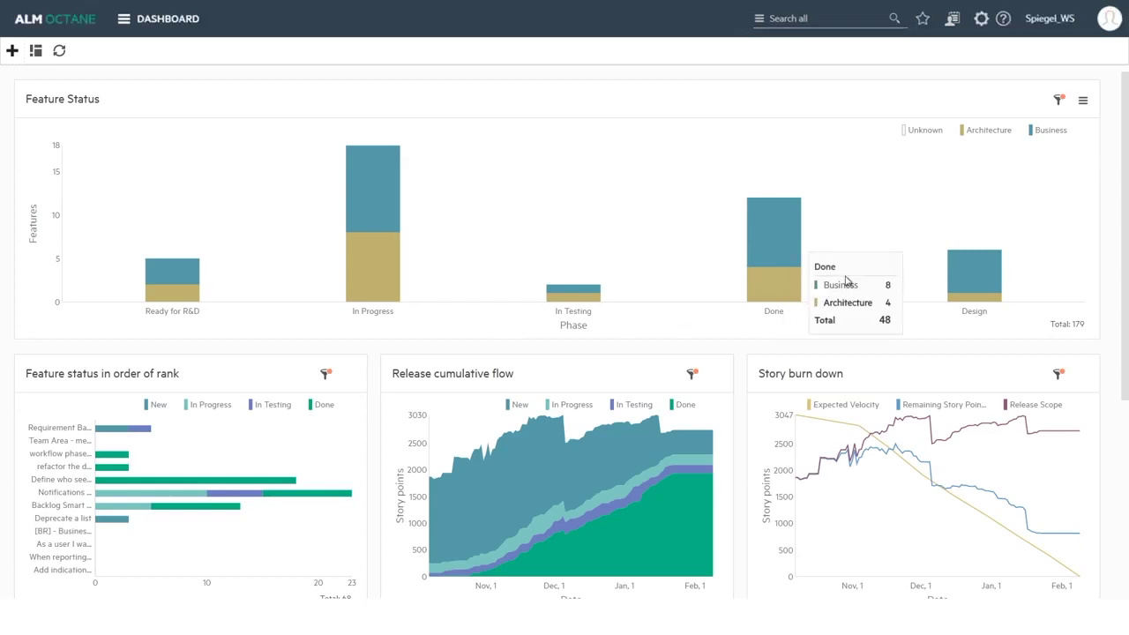
left_click(986, 130)
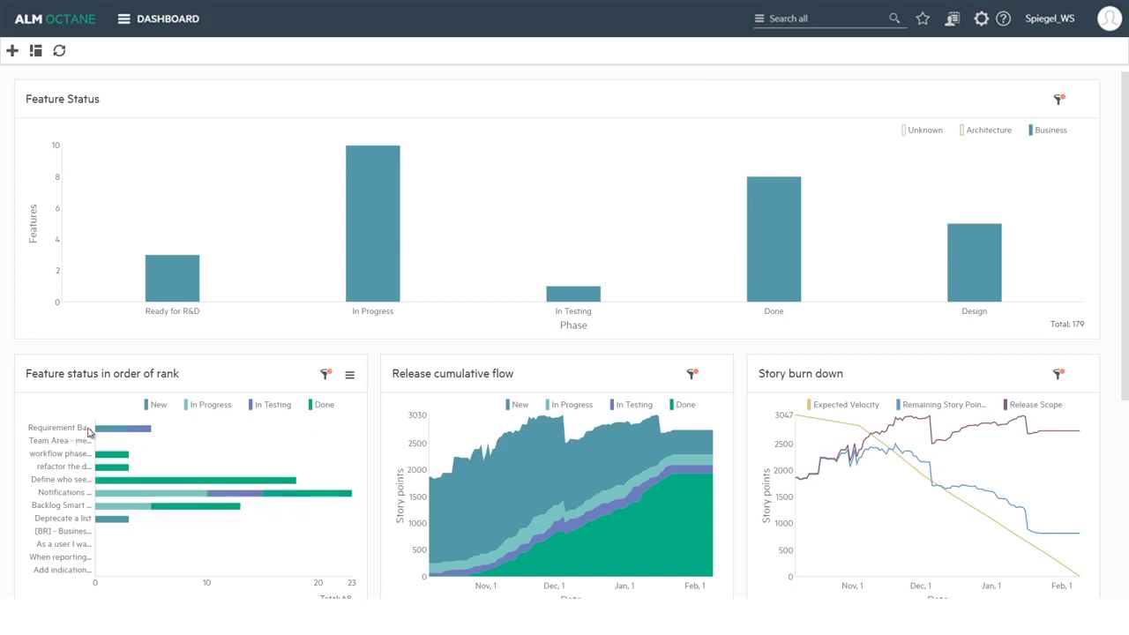
- Examine the data points of the feature rank status, release cumulative flow and story burn down charts
mouse_move(138, 487)
mouse_move(481, 527)
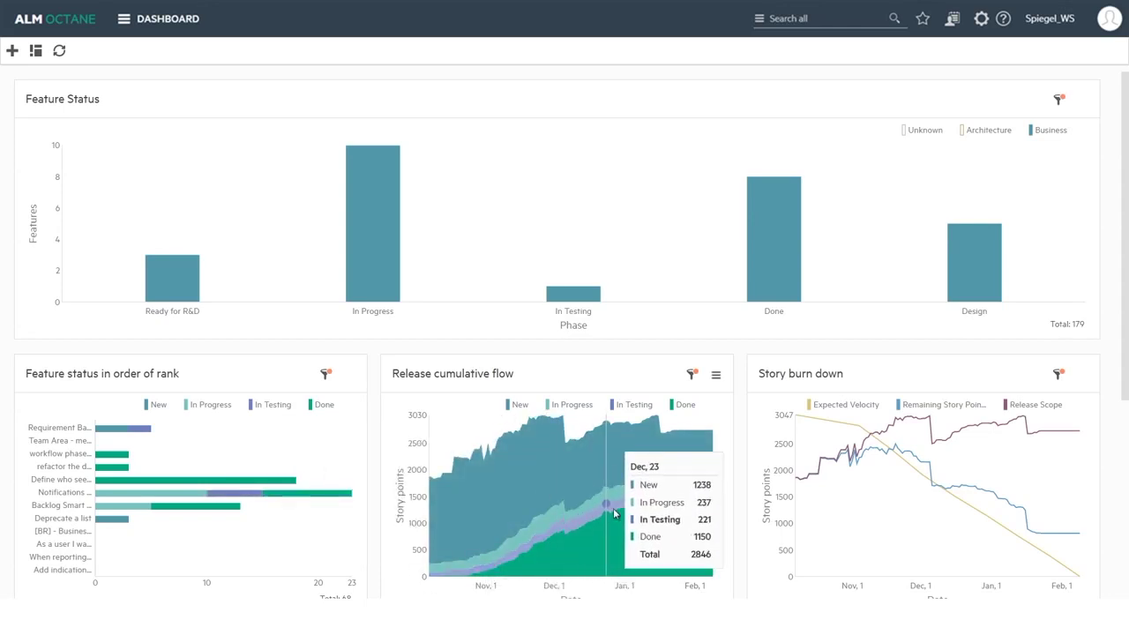
mouse_move(804, 448)
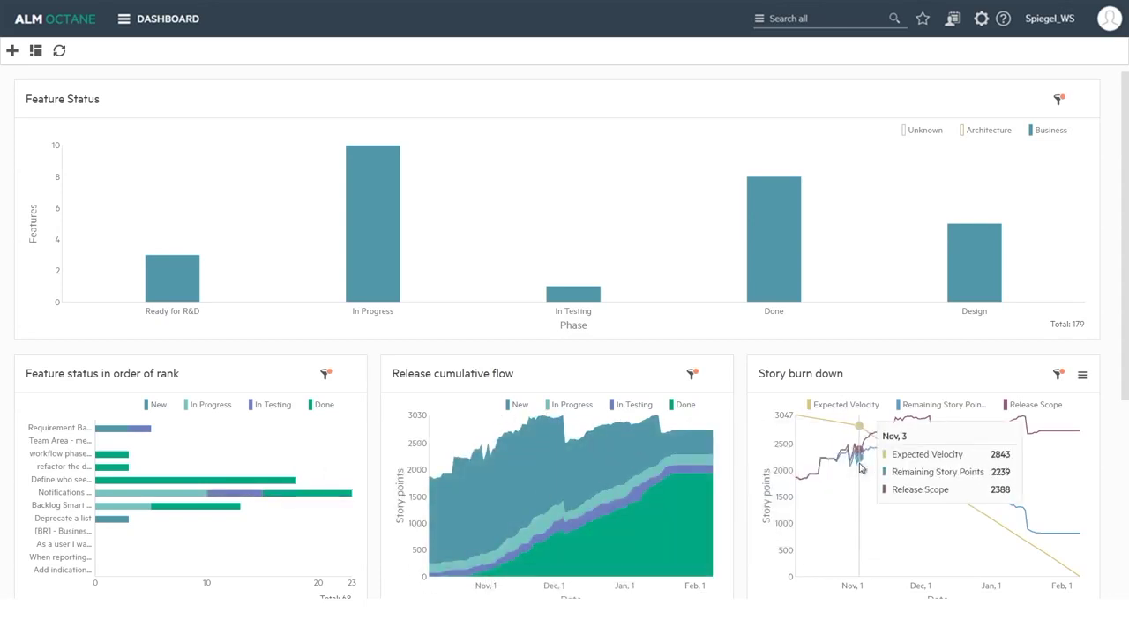